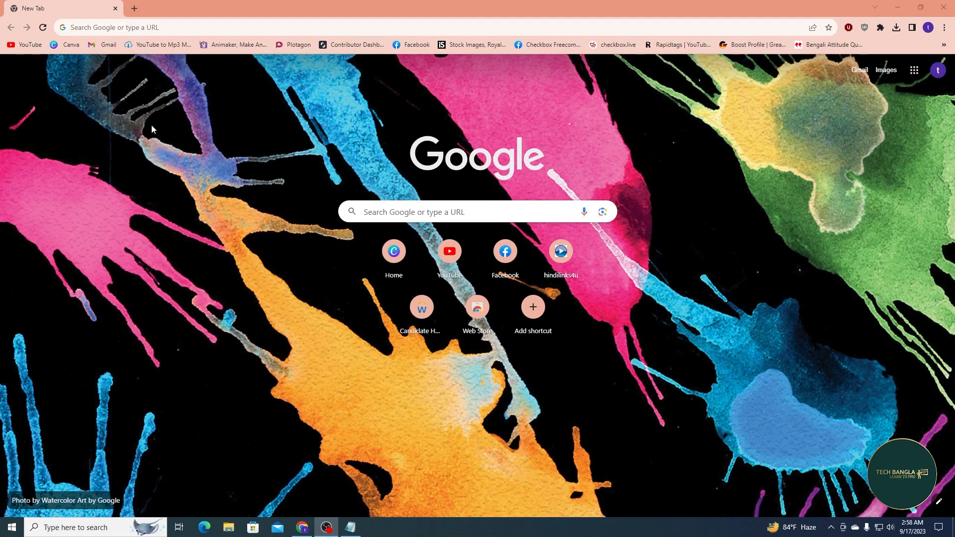
Step: Open Canva and search the templates for "youtube thumbnail"
{"action": "left_click", "coordinate": [69, 48]}
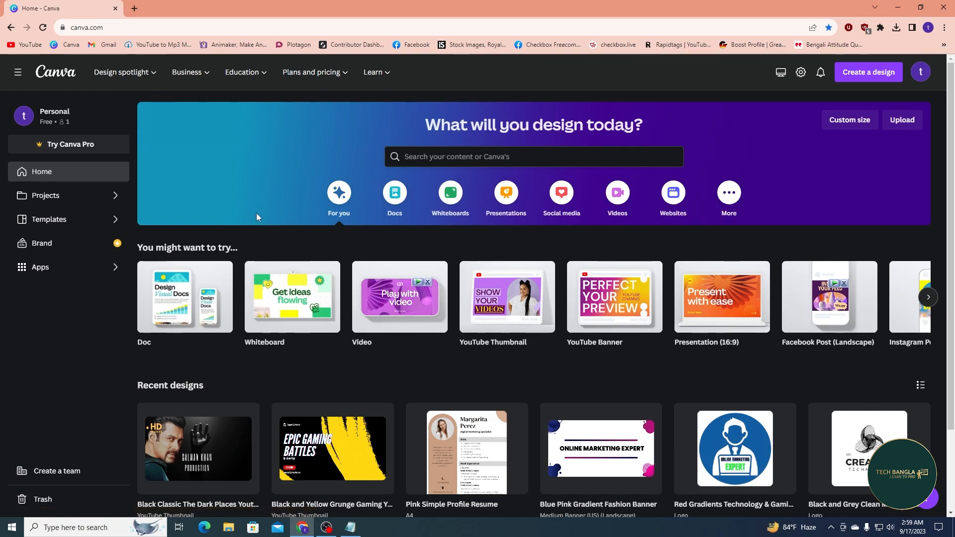
{"action": "scroll", "coordinate": [250, 219], "scroll_direction": "down", "scroll_amount": 3}
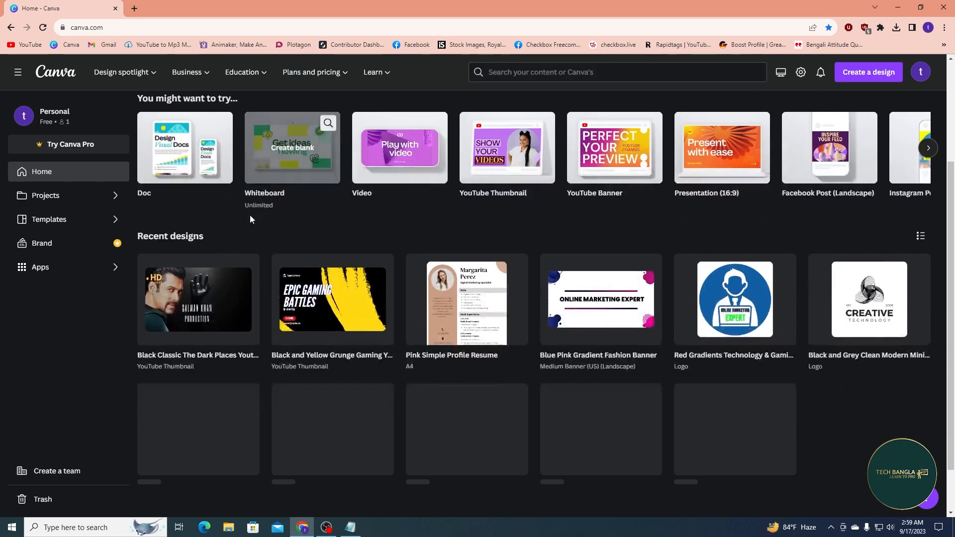
{"action": "scroll", "coordinate": [250, 219], "scroll_direction": "up", "scroll_amount": 3}
{"action": "left_click", "coordinate": [507, 157]}
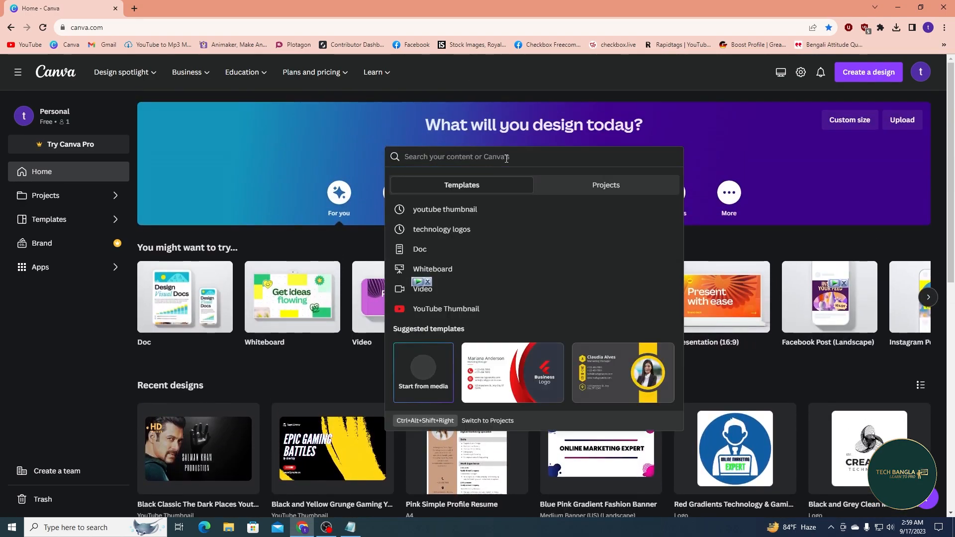
{"action": "left_click", "coordinate": [462, 210]}
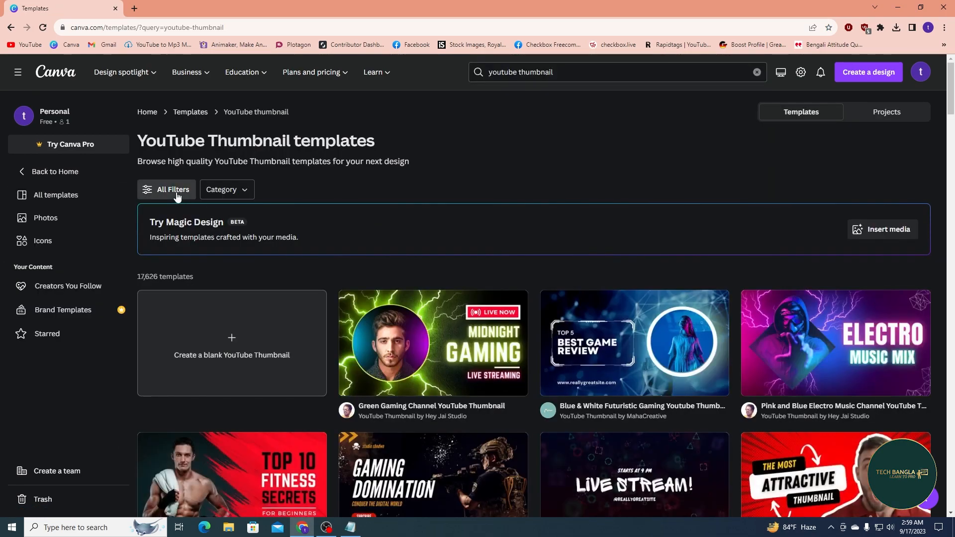
Step: Filter the YouTube thumbnail templates by price to show only Free ones
{"action": "left_click", "coordinate": [158, 192]}
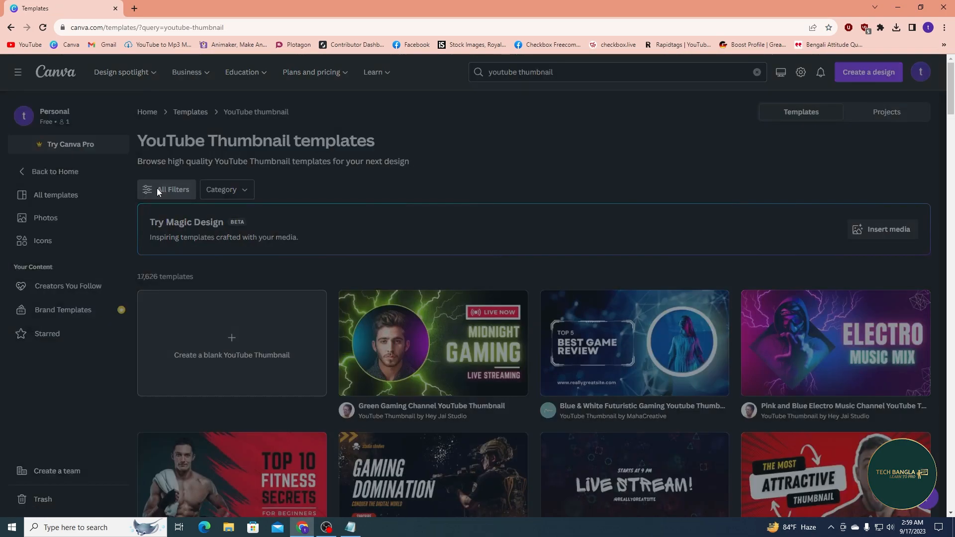
{"action": "scroll", "coordinate": [83, 338], "scroll_direction": "down", "scroll_amount": 7}
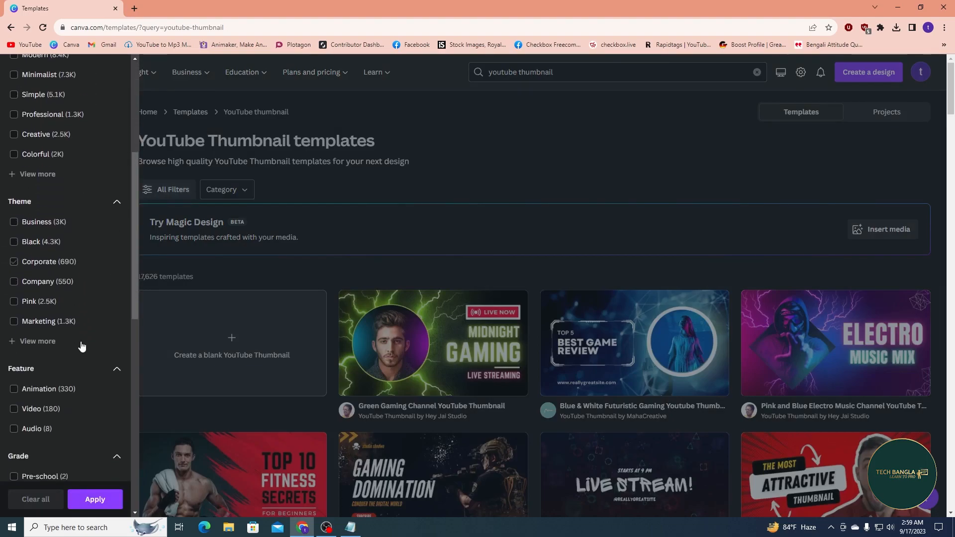
{"action": "scroll", "coordinate": [81, 347], "scroll_direction": "down", "scroll_amount": 5}
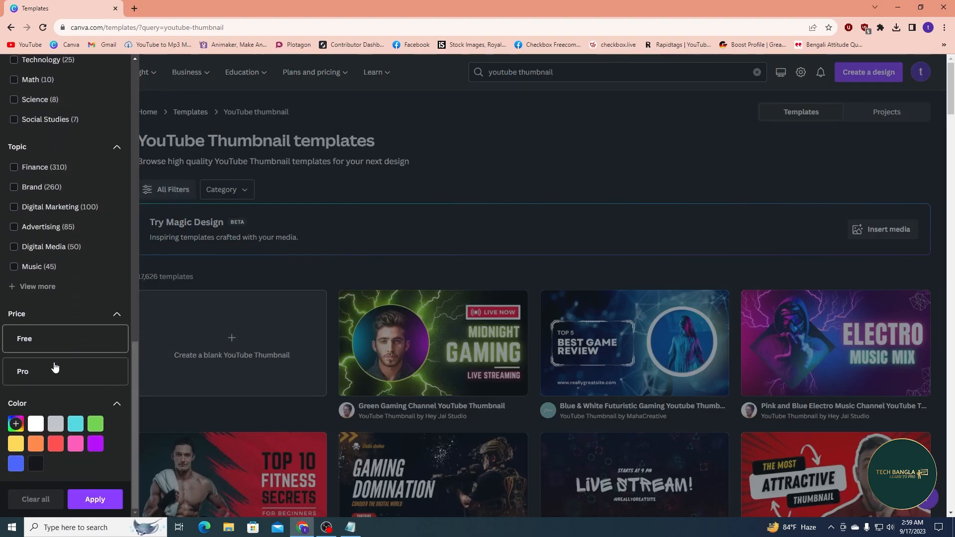
{"action": "left_click", "coordinate": [37, 339]}
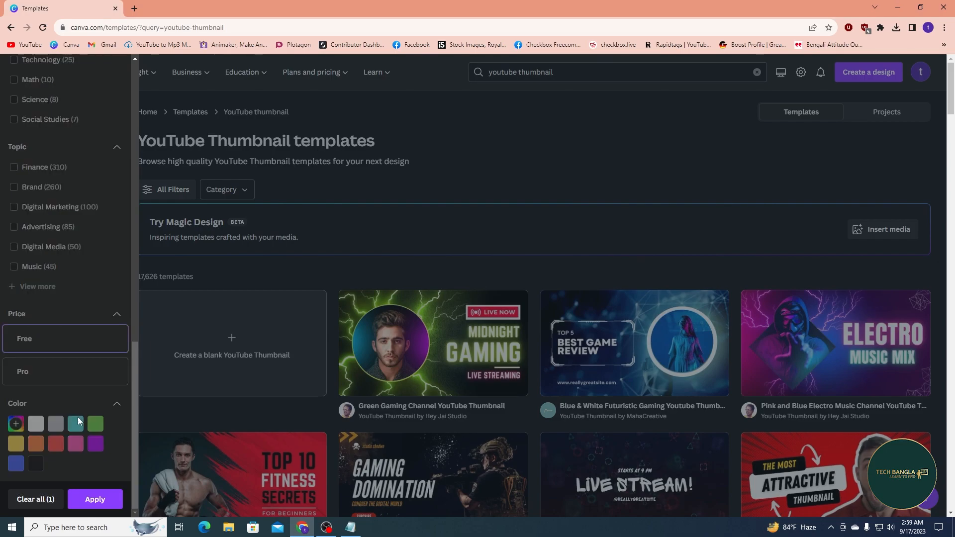
{"action": "left_click", "coordinate": [94, 499]}
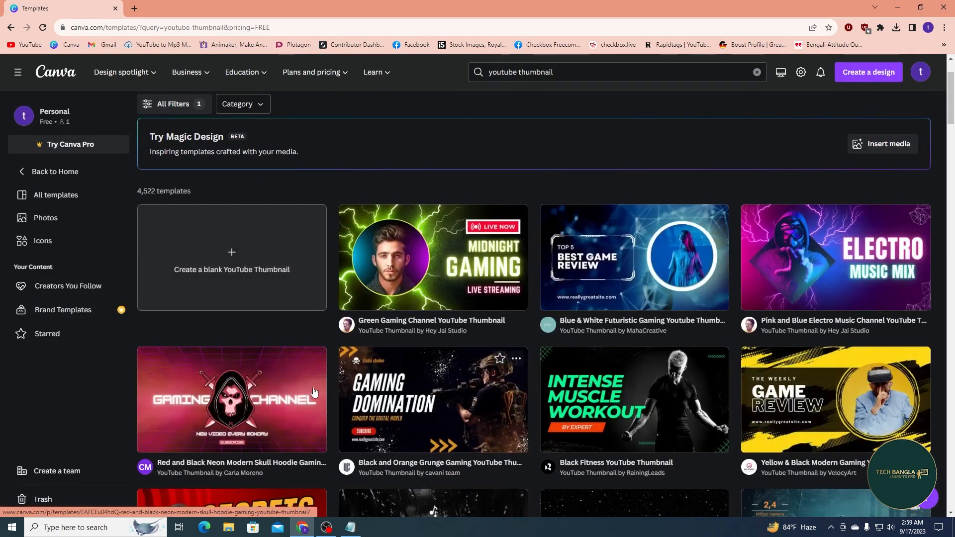
Step: Browse the free templates and open the Green Gaming Channel YouTube Thumbnail template for customizing
{"action": "scroll", "coordinate": [263, 404], "scroll_direction": "down", "scroll_amount": 5}
{"action": "scroll", "coordinate": [263, 399], "scroll_direction": "down", "scroll_amount": 2}
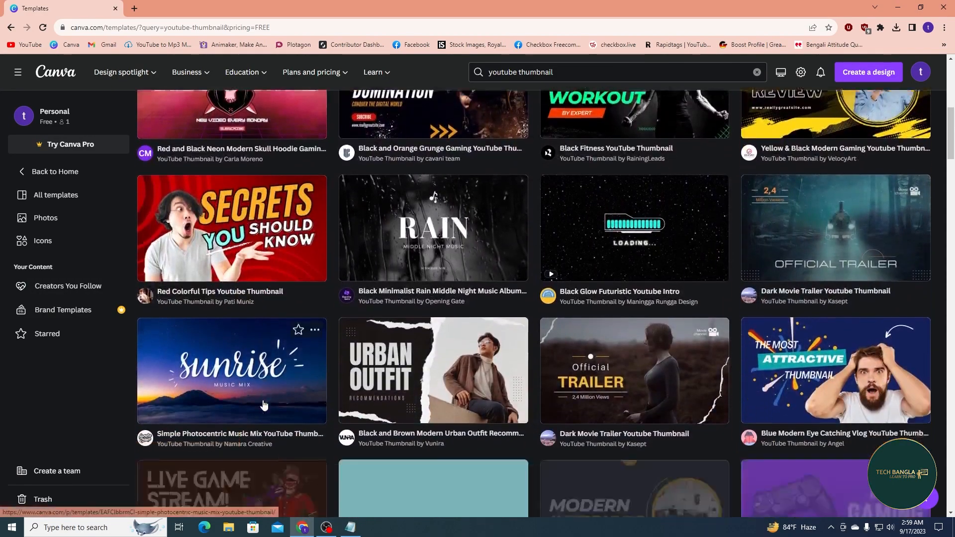
{"action": "scroll", "coordinate": [264, 404], "scroll_direction": "up", "scroll_amount": 6}
{"action": "scroll", "coordinate": [264, 403], "scroll_direction": "up", "scroll_amount": 1}
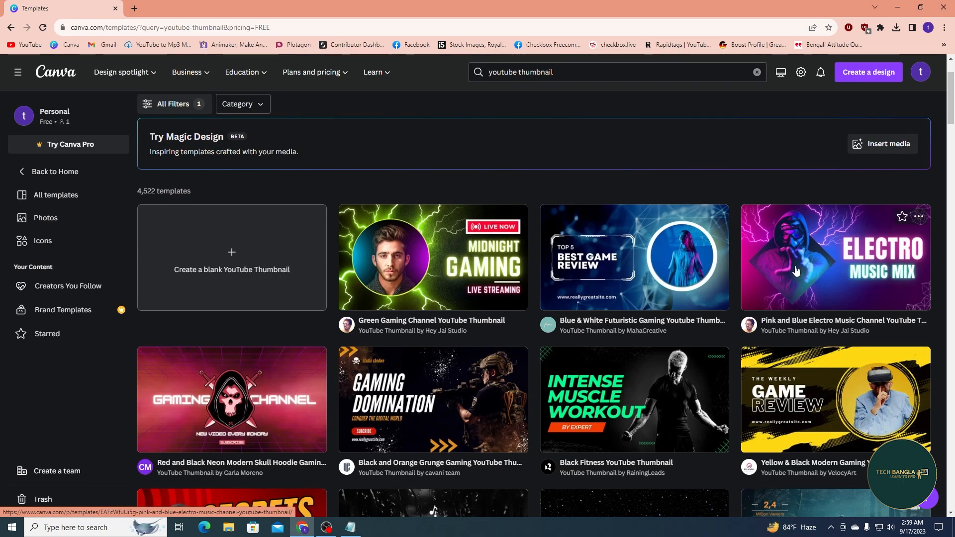
{"action": "scroll", "coordinate": [640, 340], "scroll_direction": "down", "scroll_amount": 15}
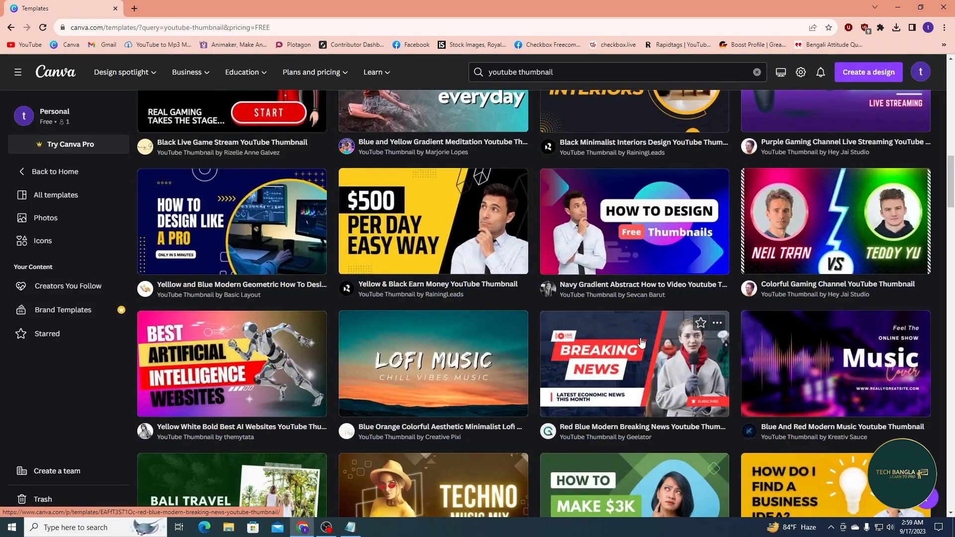
{"action": "scroll", "coordinate": [641, 342], "scroll_direction": "down", "scroll_amount": 6}
{"action": "scroll", "coordinate": [641, 342], "scroll_direction": "up", "scroll_amount": 20}
{"action": "scroll", "coordinate": [641, 340], "scroll_direction": "up", "scroll_amount": 3}
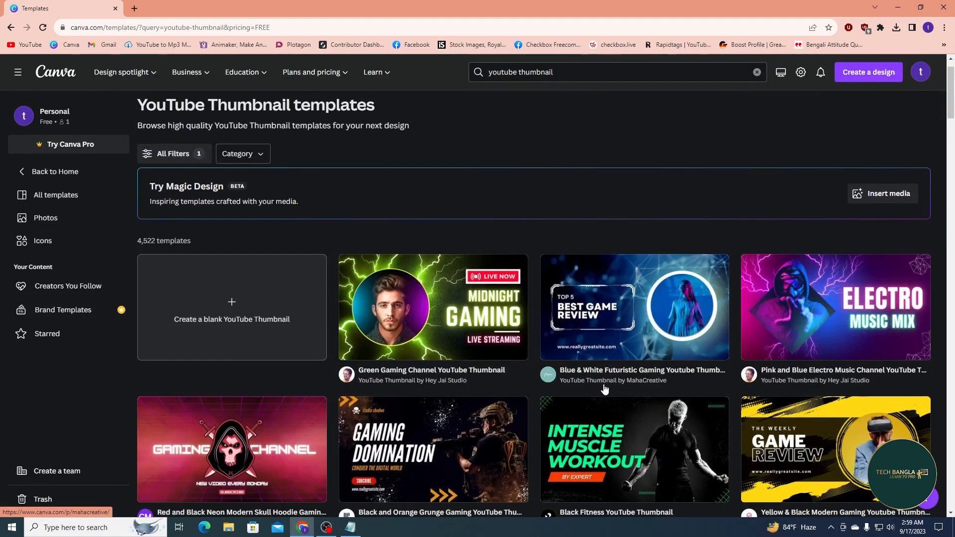
{"action": "left_click", "coordinate": [437, 314]}
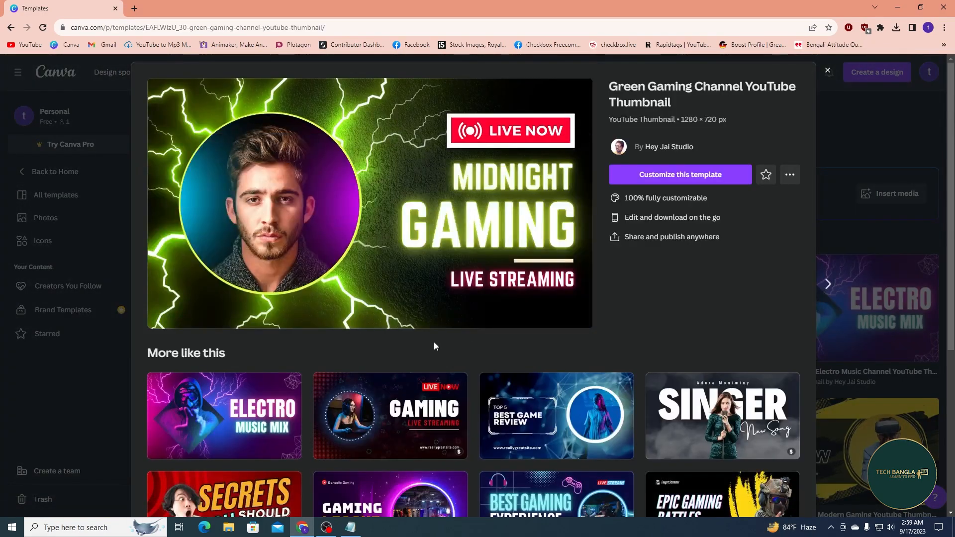
{"action": "left_click", "coordinate": [674, 175]}
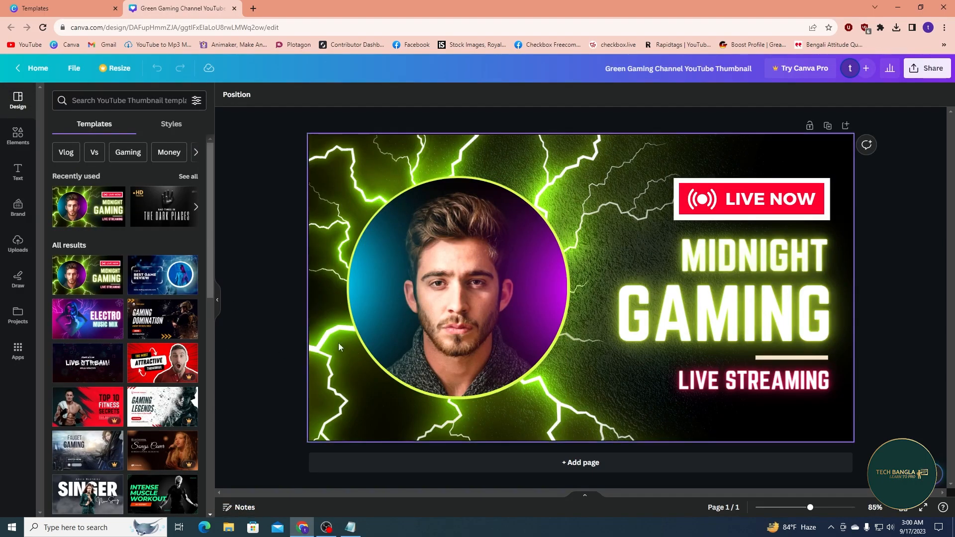
Step: Delete the man's portrait photo from the circular frame
{"action": "left_click", "coordinate": [465, 306]}
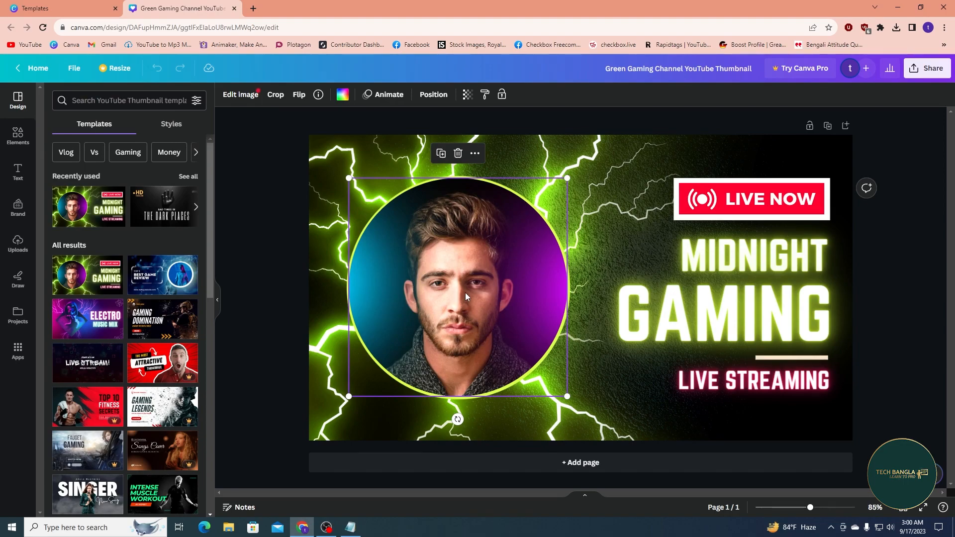
{"action": "key", "text": "Delete"}
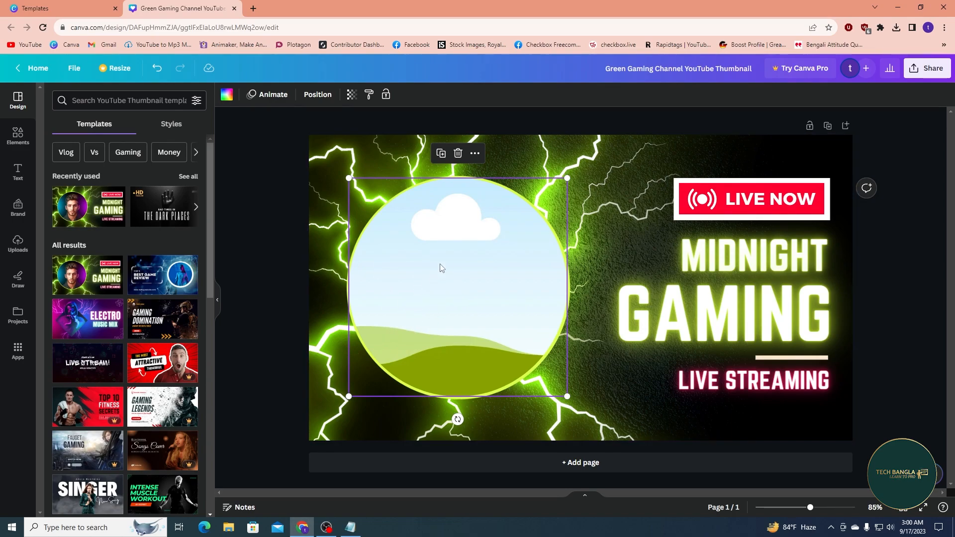
Step: Preview the 1494661 image stored on the desktop and return to the thumbnail design in the browser
{"action": "left_click", "coordinate": [901, 7]}
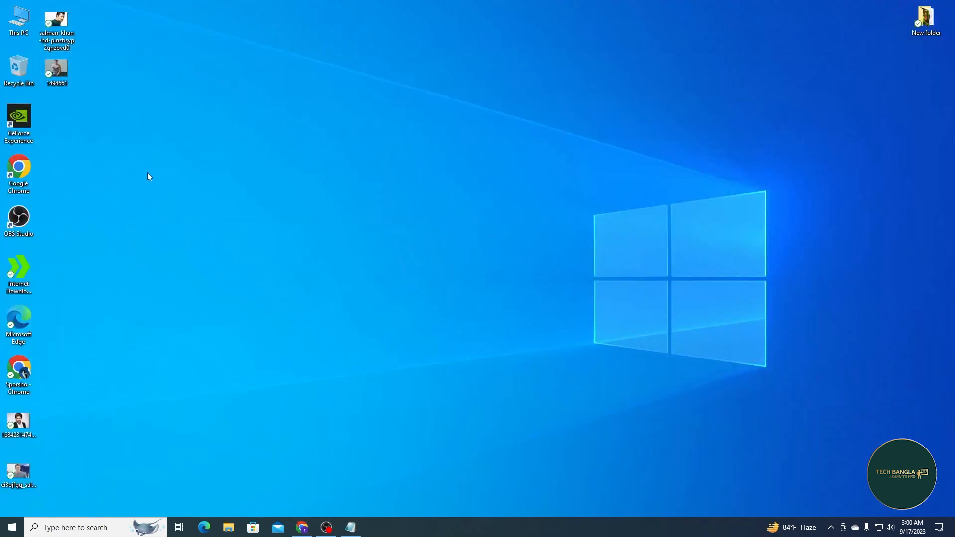
{"action": "double_click", "coordinate": [61, 81]}
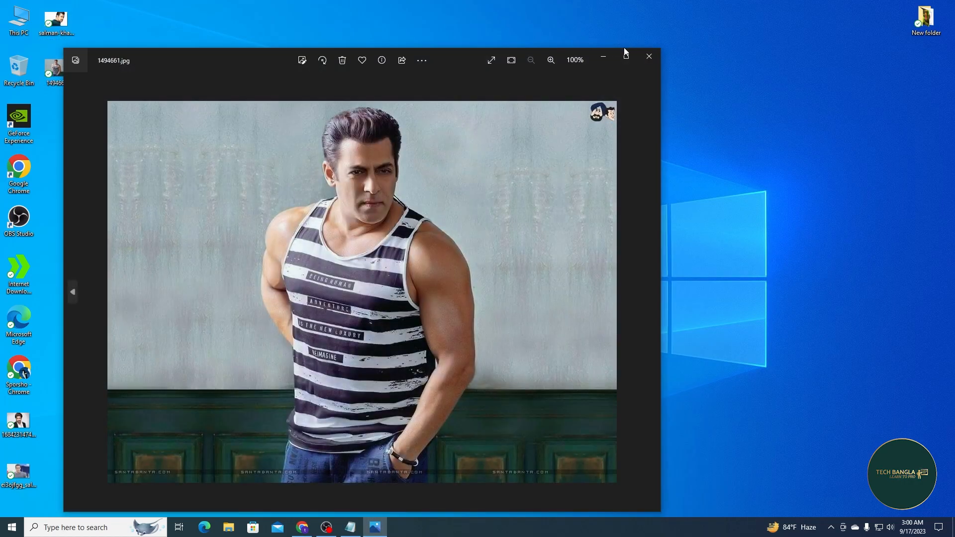
{"action": "left_click", "coordinate": [649, 56]}
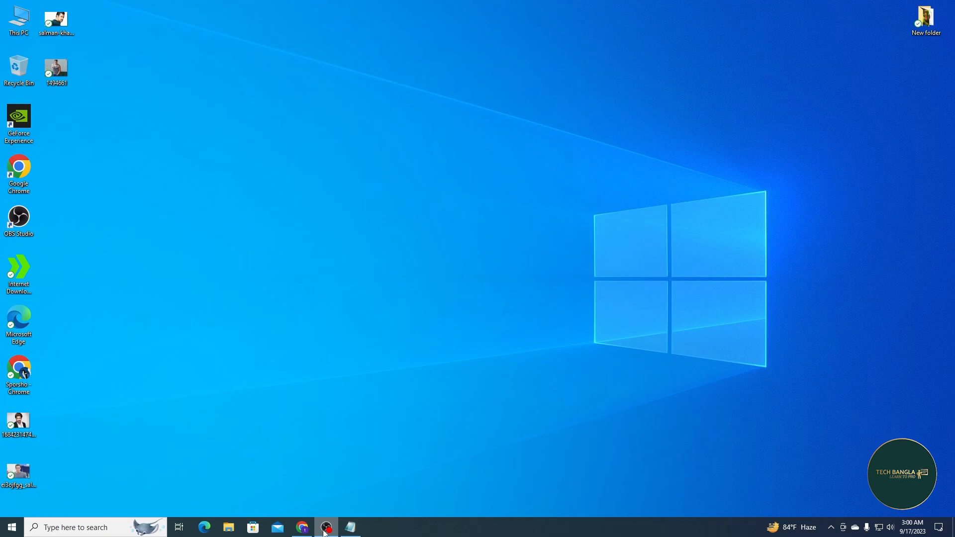
{"action": "left_click", "coordinate": [302, 527]}
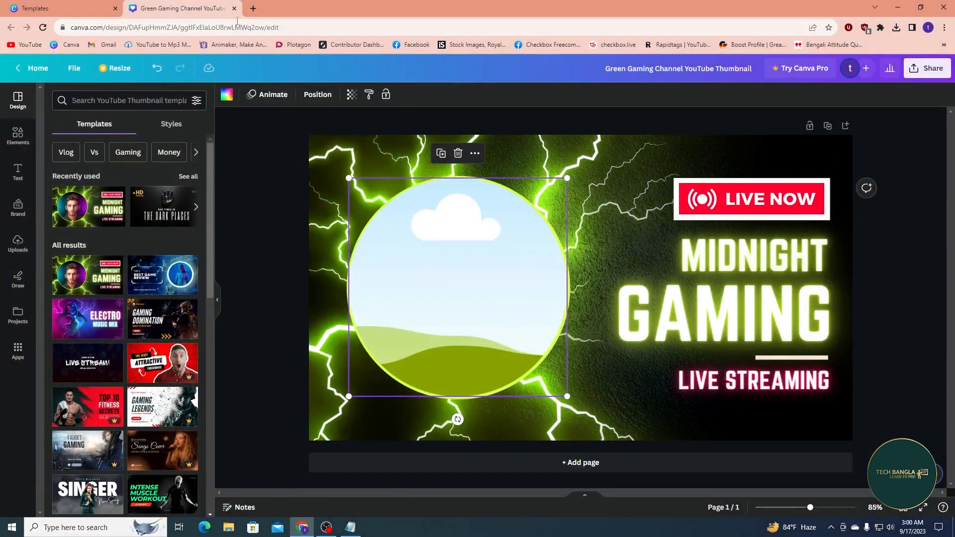
Step: Search Google for "remove bg" in a new browser tab and open the remove.bg website
{"action": "left_click", "coordinate": [254, 8]}
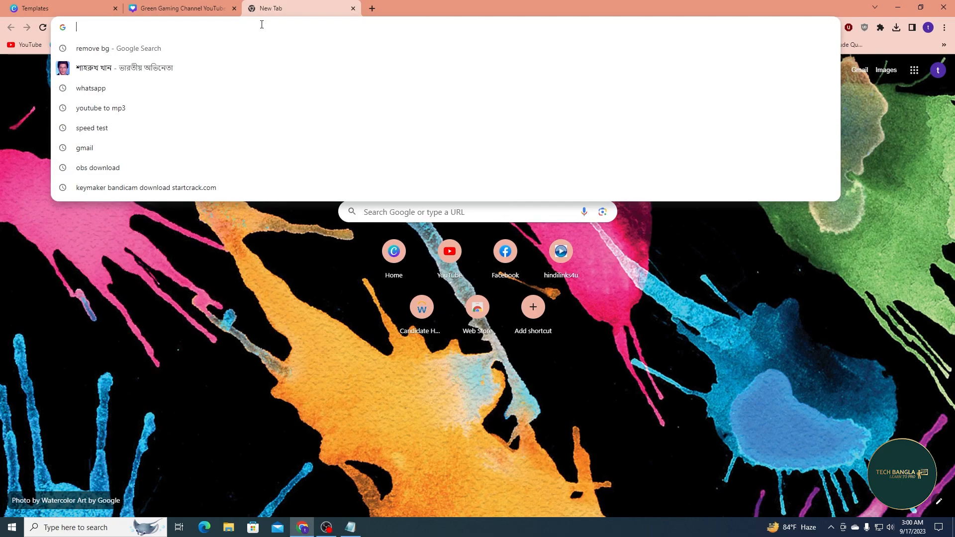
{"action": "left_click", "coordinate": [110, 50]}
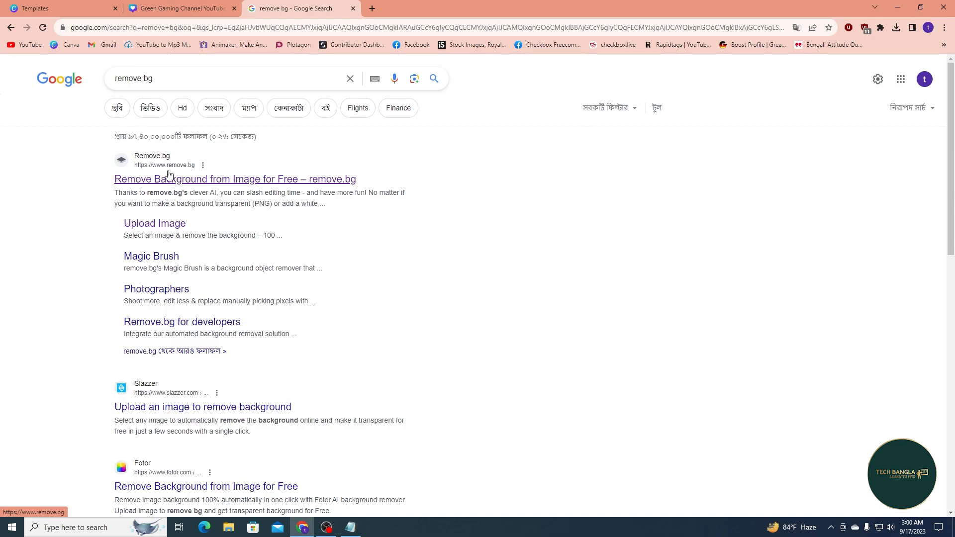
{"action": "left_click", "coordinate": [273, 180]}
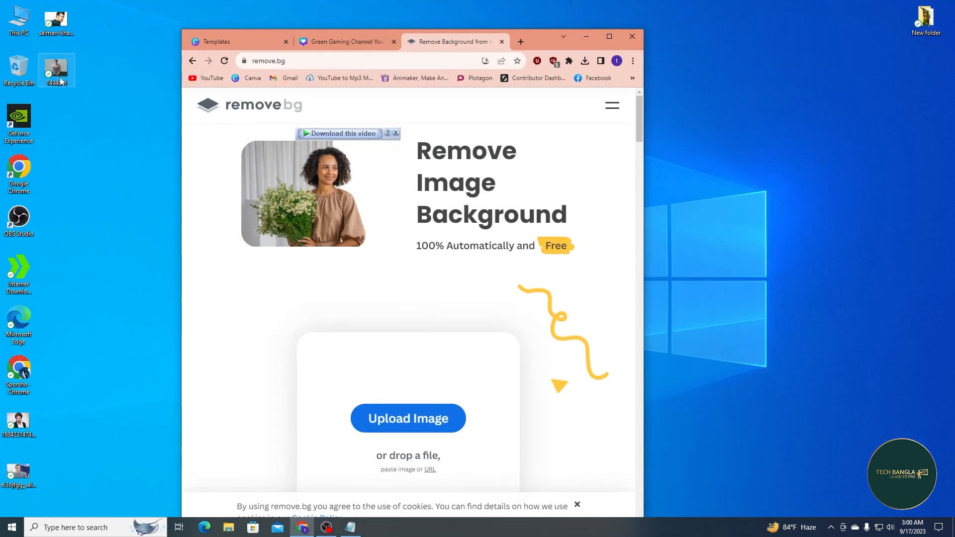
Step: Upload the desktop image 1494661 to remove.bg, download the background-free preview image and show it in the Downloads folder
{"action": "left_click_drag", "start_coordinate": [59, 64], "coordinate": [378, 359]}
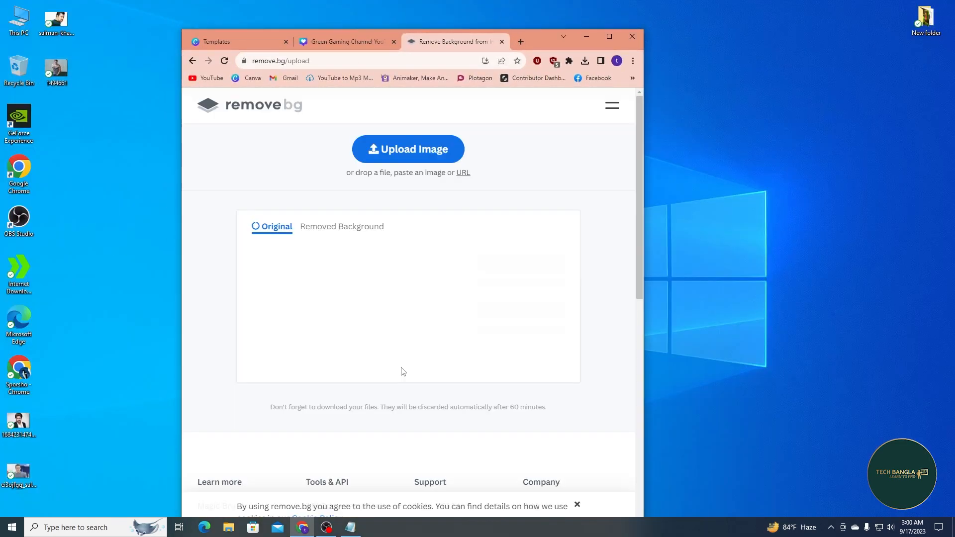
{"action": "left_click", "coordinate": [609, 36]}
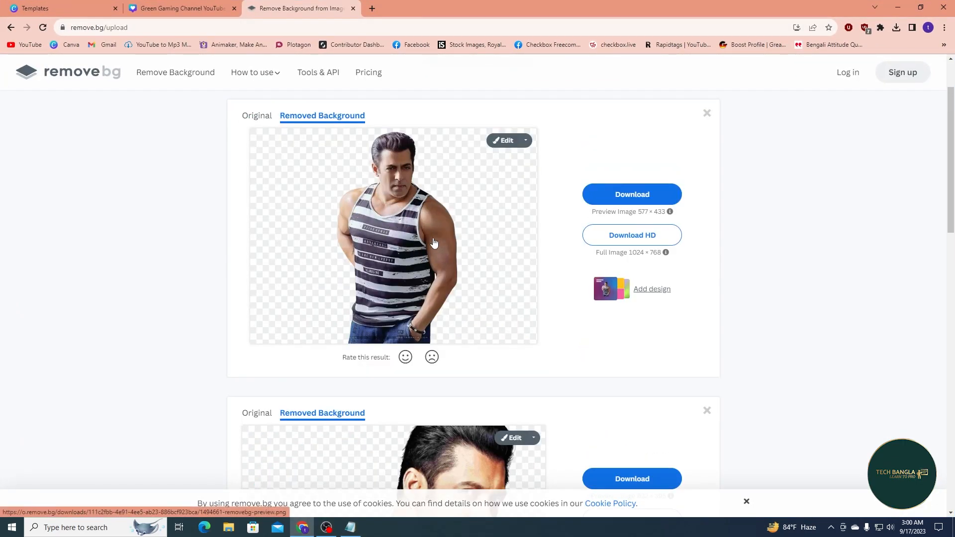
{"action": "left_click", "coordinate": [631, 199]}
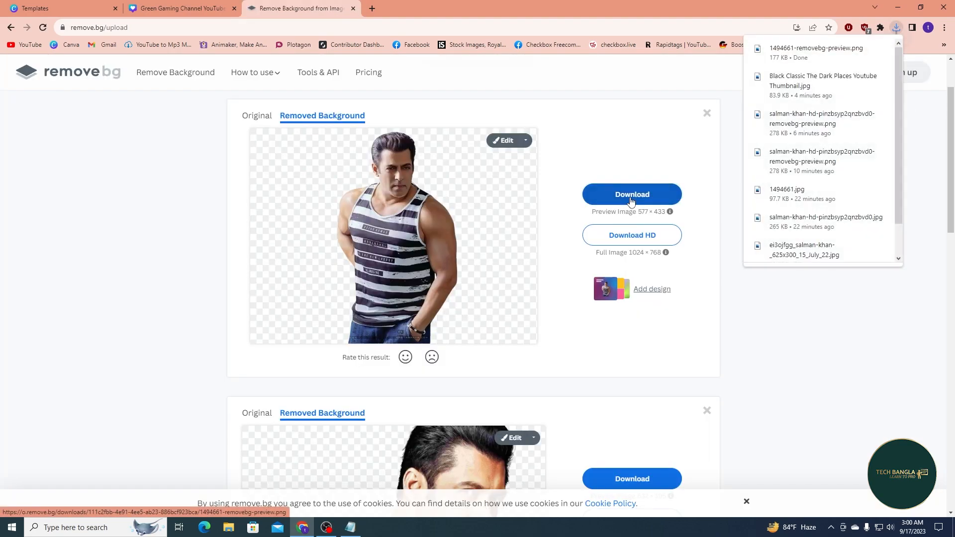
{"action": "left_click", "coordinate": [864, 50]}
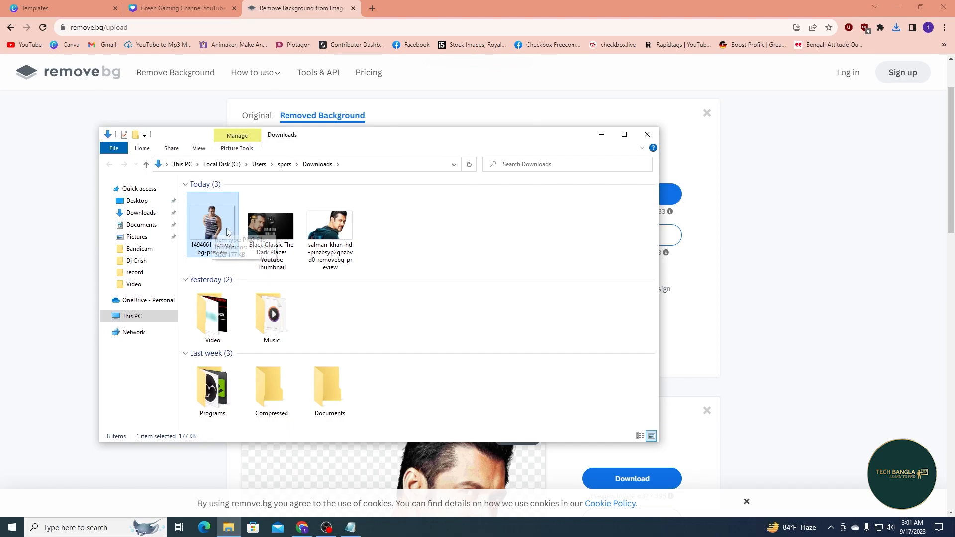
Step: Upload 1494661-removebg-preview from the Downloads folder to the Canva thumbnail design and place it inside the circular frame
{"action": "left_click", "coordinate": [187, 8]}
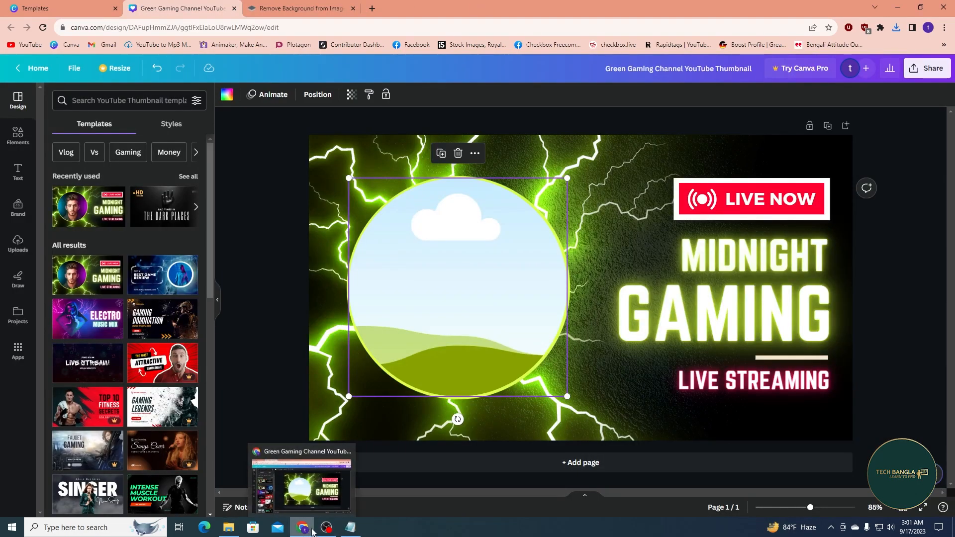
{"action": "left_click", "coordinate": [234, 528]}
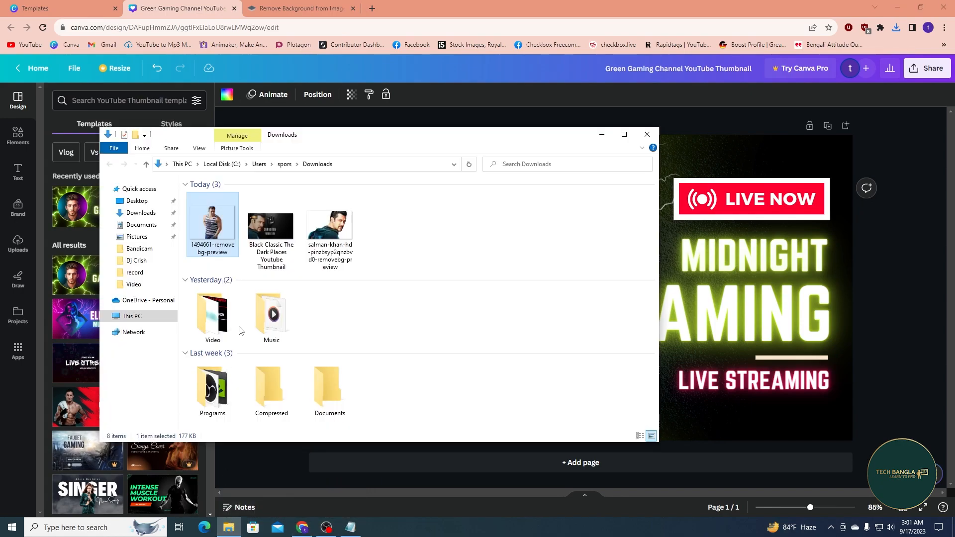
{"action": "left_click_drag", "start_coordinate": [213, 227], "coordinate": [733, 405]}
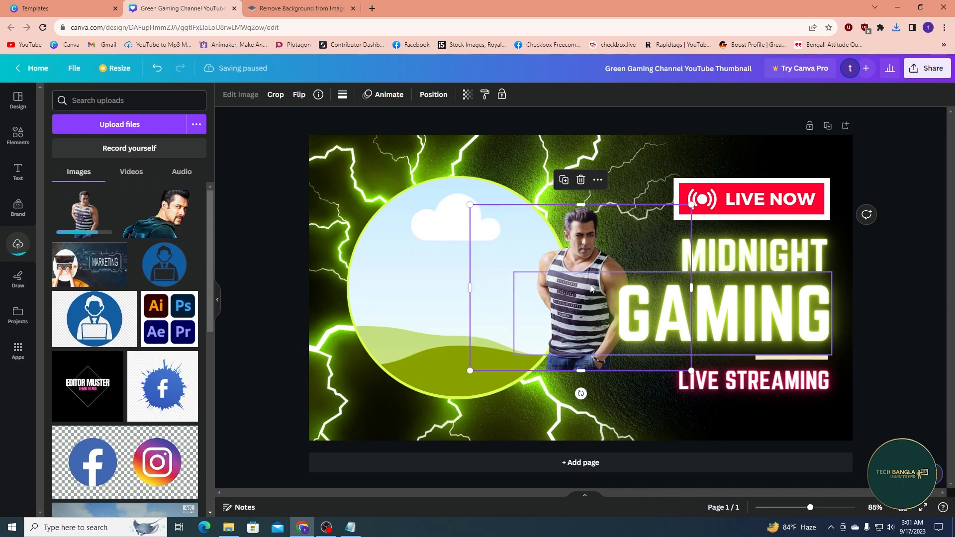
{"action": "left_click_drag", "start_coordinate": [584, 231], "coordinate": [482, 233]}
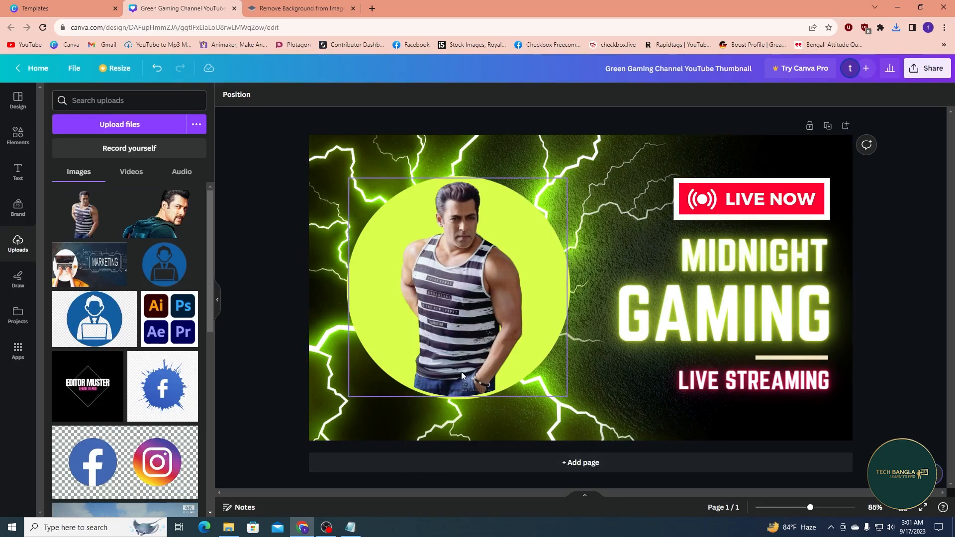
Step: Enlarge the framed cut-out photo slightly over the yellow-green circle and deselect it
{"action": "left_click", "coordinate": [474, 329]}
{"action": "left_click_drag", "start_coordinate": [566, 397], "coordinate": [570, 401]}
{"action": "left_click", "coordinate": [279, 335]}
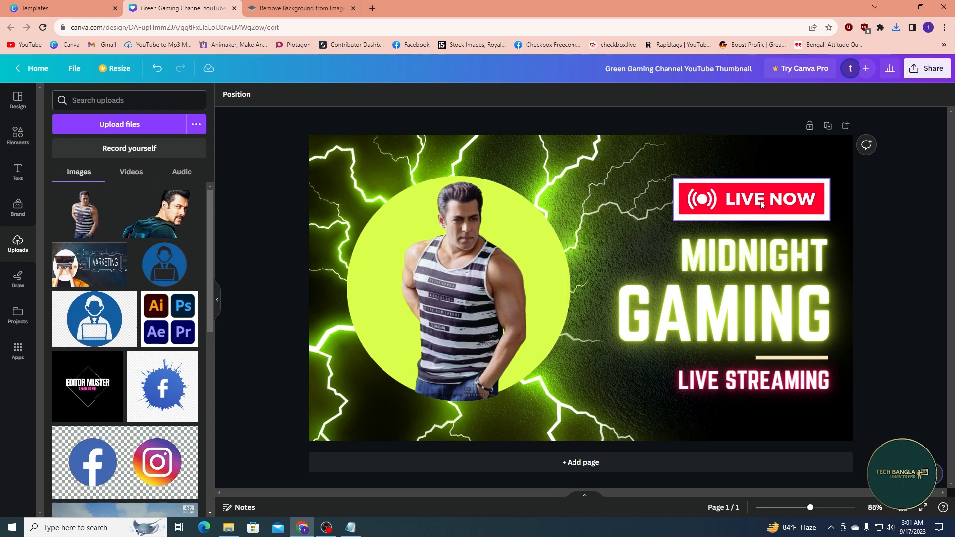
Step: Delete the LIVE NOW text from the red badge above the MIDNIGHT GAMING title
{"action": "left_click", "coordinate": [740, 209]}
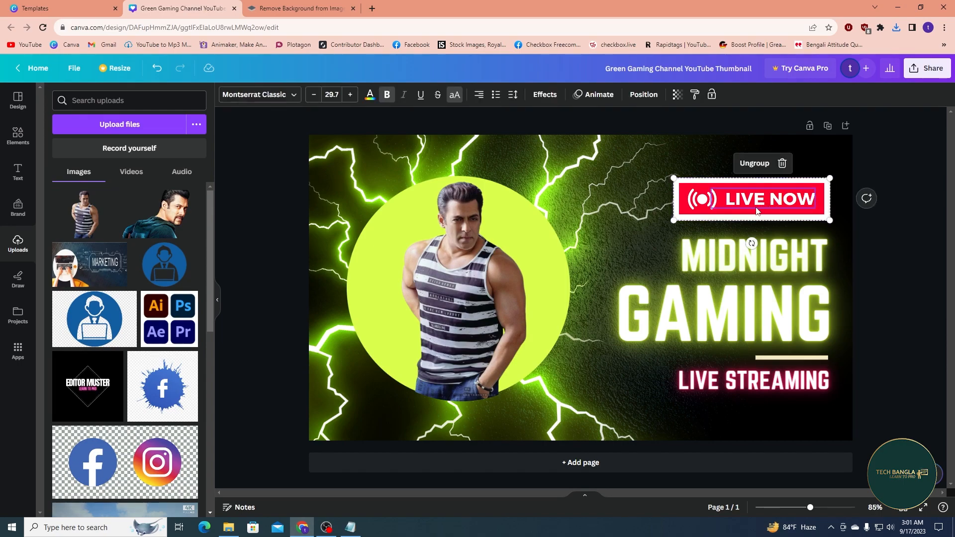
{"action": "key", "text": "Delete"}
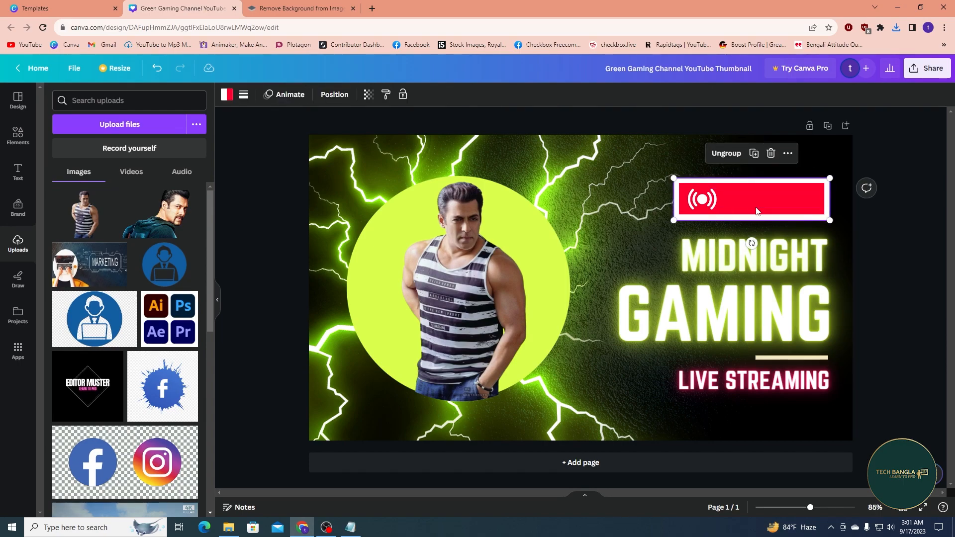
Step: Delete the rest of the badge above the MIDNIGHT title: the red rectangle, its white backing and the broadcast icon
{"action": "left_click", "coordinate": [761, 206]}
{"action": "key", "text": "Delete"}
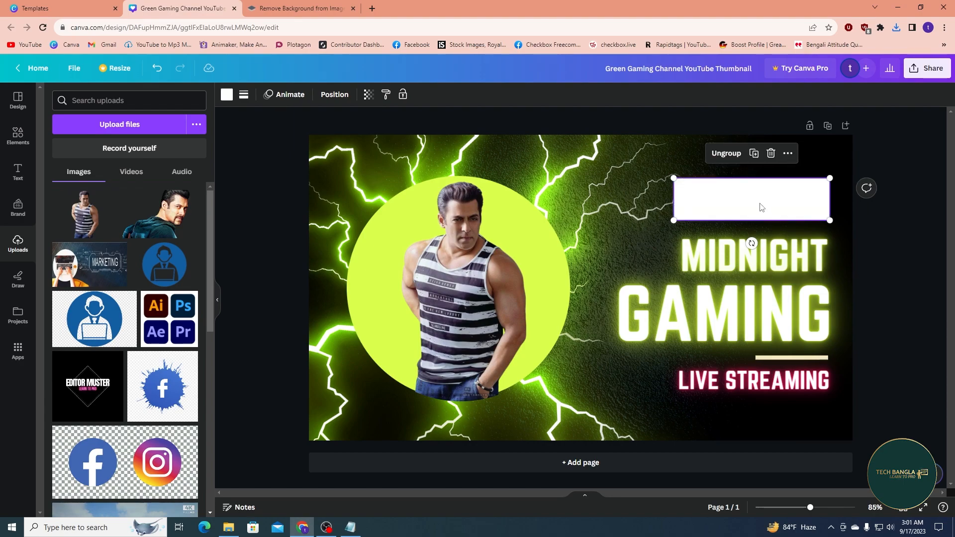
{"action": "left_click", "coordinate": [786, 204]}
{"action": "left_click", "coordinate": [770, 154]}
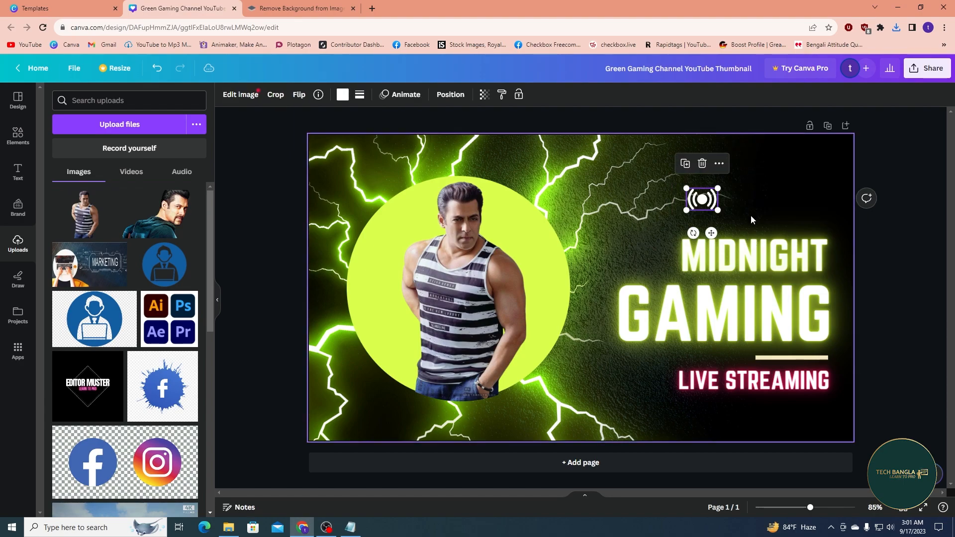
{"action": "left_click", "coordinate": [702, 163]}
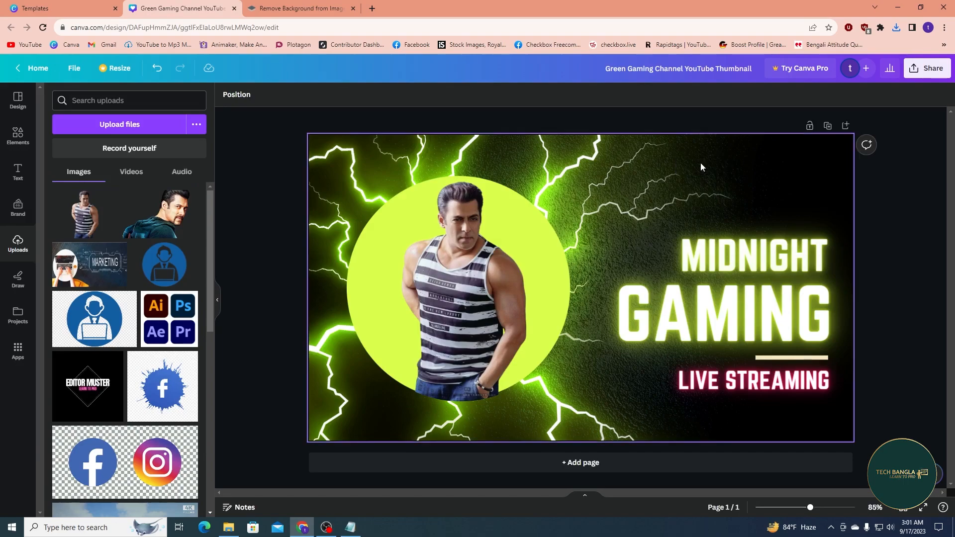
Step: Replace the word MIDNIGHT in the title with RED
{"action": "left_click", "coordinate": [747, 261]}
{"action": "left_click", "coordinate": [747, 261]}
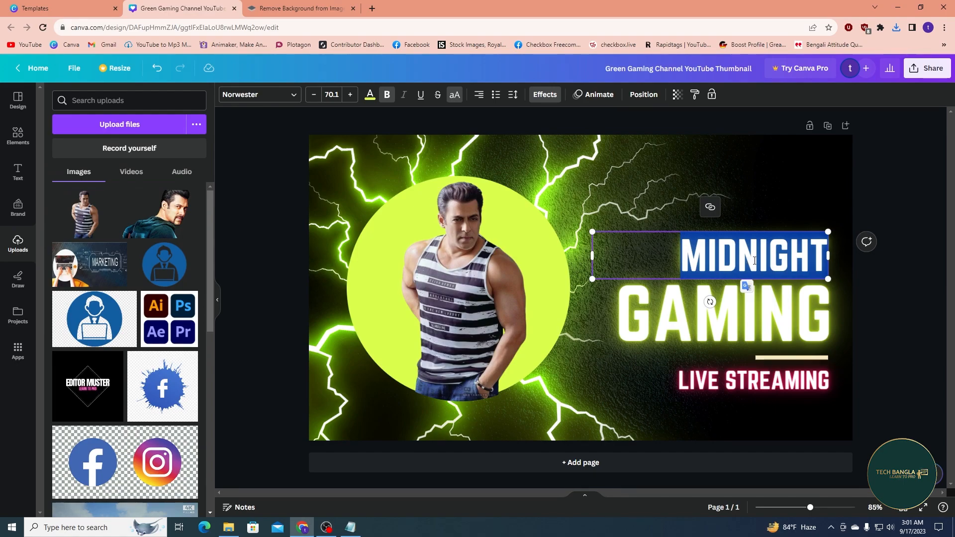
{"action": "type", "text": "RED"}
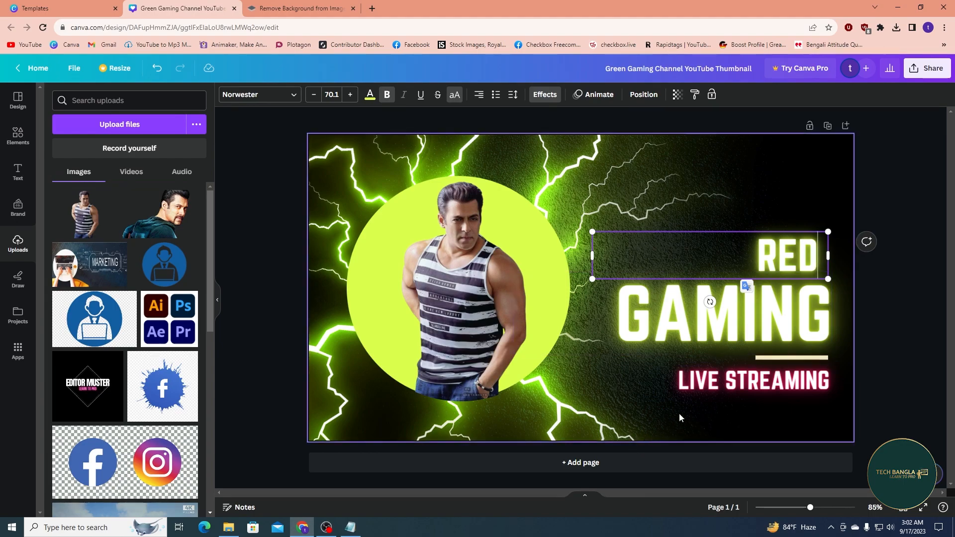
Step: Delete the LIVE STREAMING text beneath the GAMING title
{"action": "left_click", "coordinate": [741, 394]}
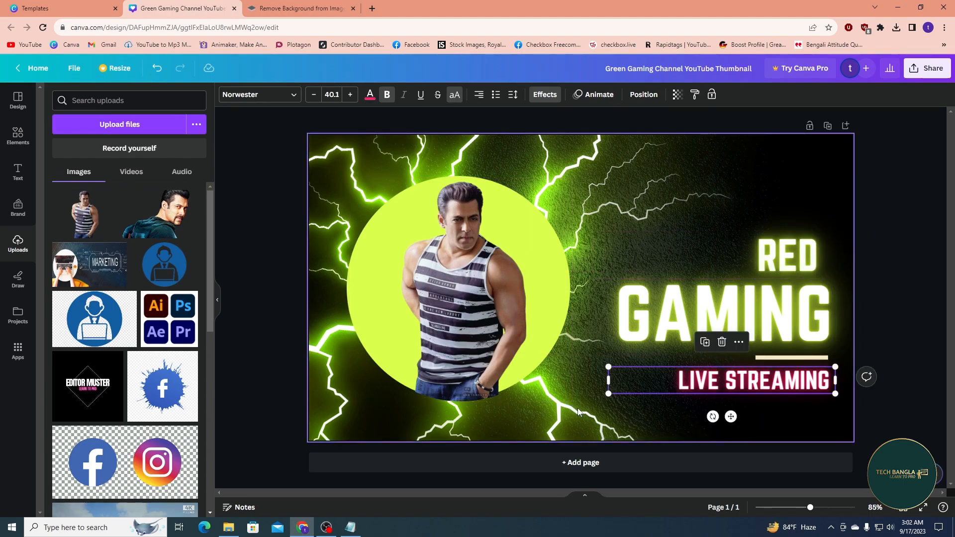
{"action": "left_click", "coordinate": [270, 406]}
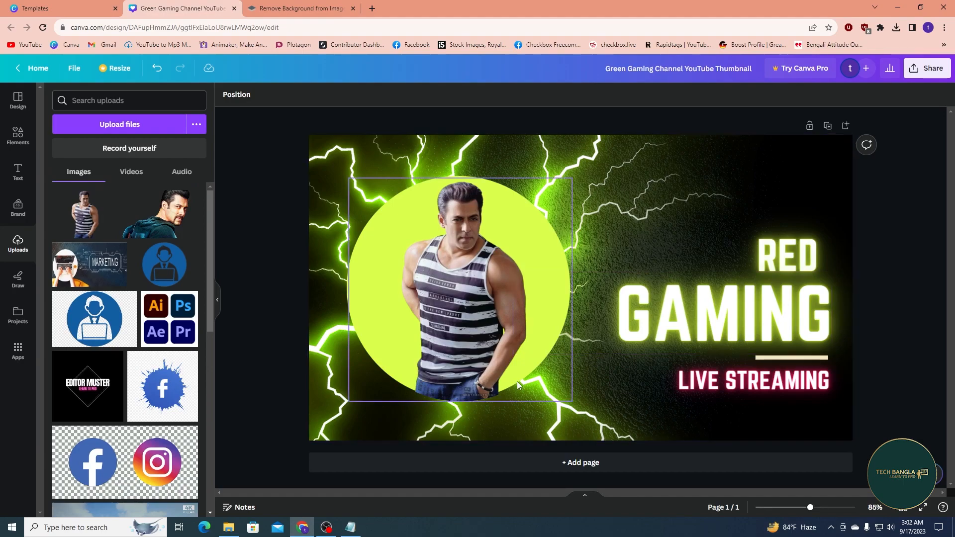
{"action": "left_click", "coordinate": [747, 381]}
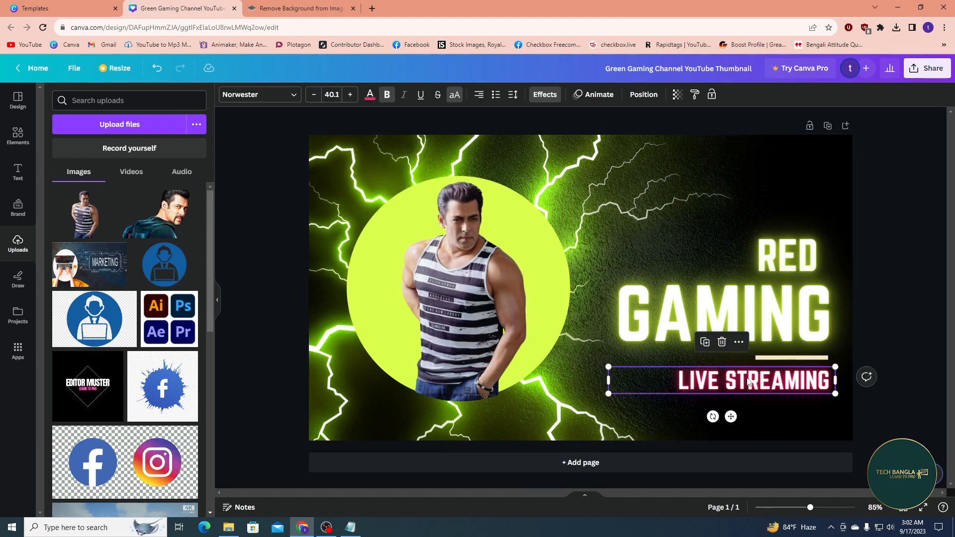
{"action": "key", "text": "Delete"}
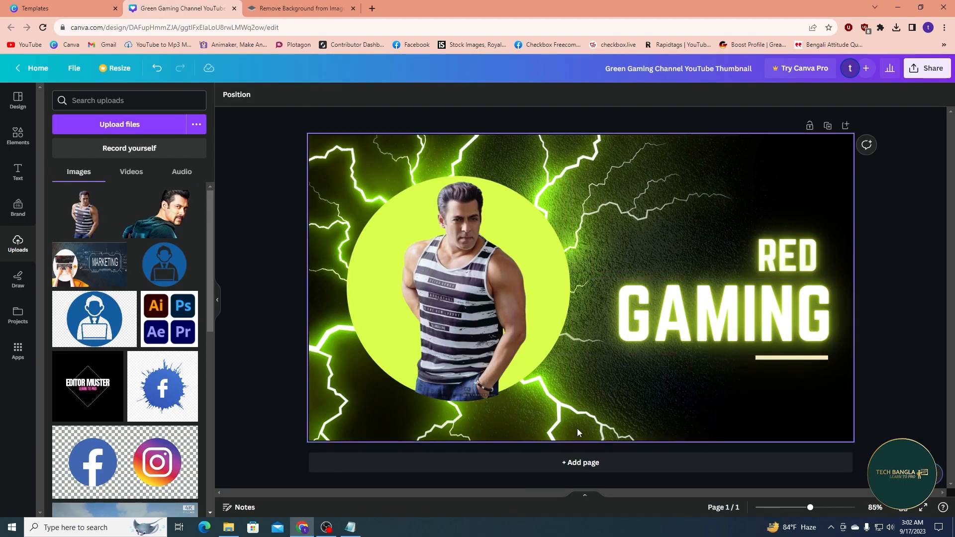
Step: Examine the ready-made font combinations in the text library for a style that suits the gaming thumbnail
{"action": "left_click", "coordinate": [18, 175]}
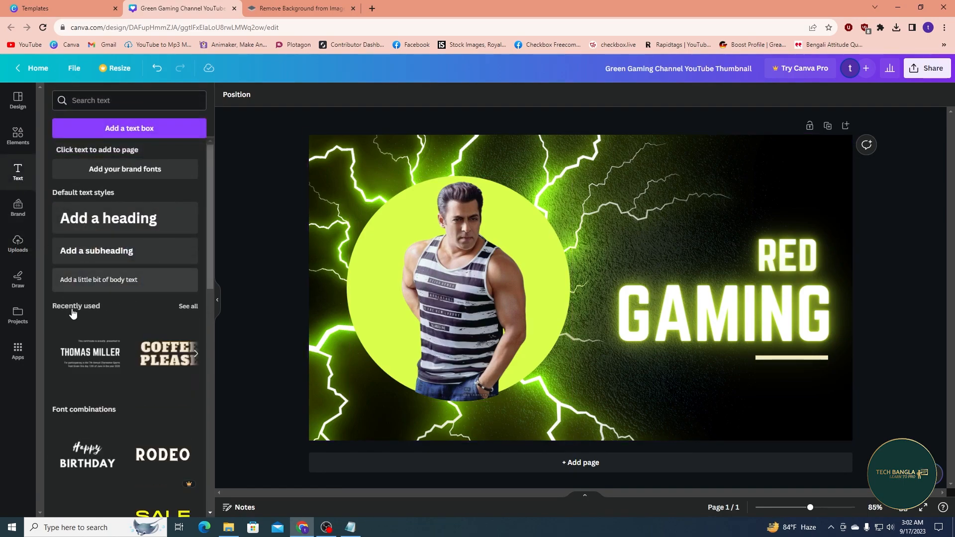
{"action": "scroll", "coordinate": [119, 367], "scroll_direction": "down", "scroll_amount": 10}
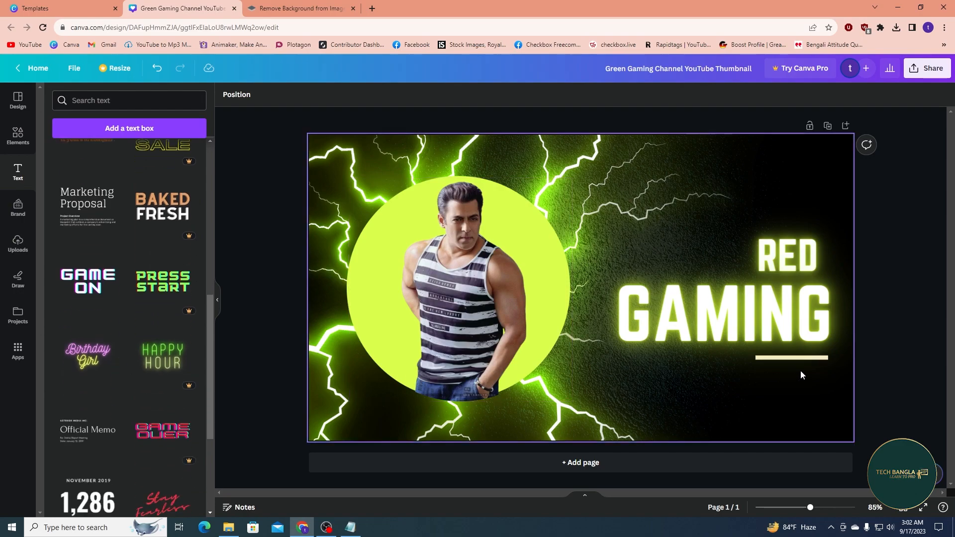
{"action": "left_click", "coordinate": [783, 329]}
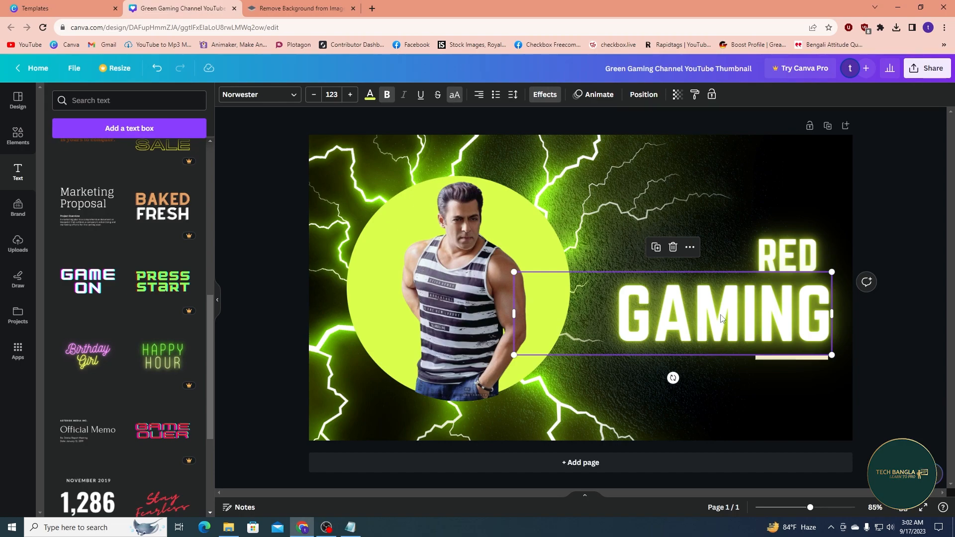
{"action": "left_click_drag", "start_coordinate": [707, 317], "coordinate": [695, 391]}
{"action": "key", "text": "Delete"}
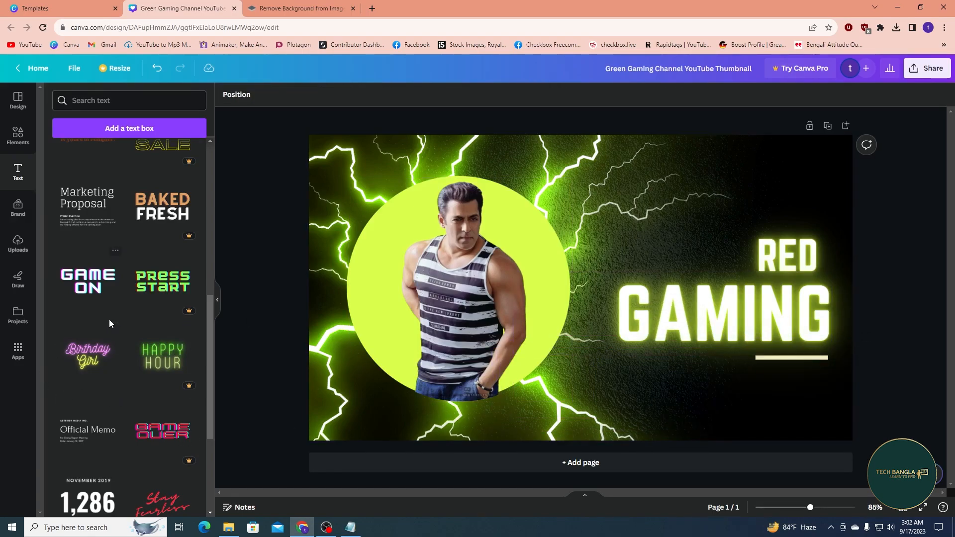
{"action": "scroll", "coordinate": [124, 340], "scroll_direction": "down", "scroll_amount": 4}
{"action": "scroll", "coordinate": [118, 358], "scroll_direction": "down", "scroll_amount": 5}
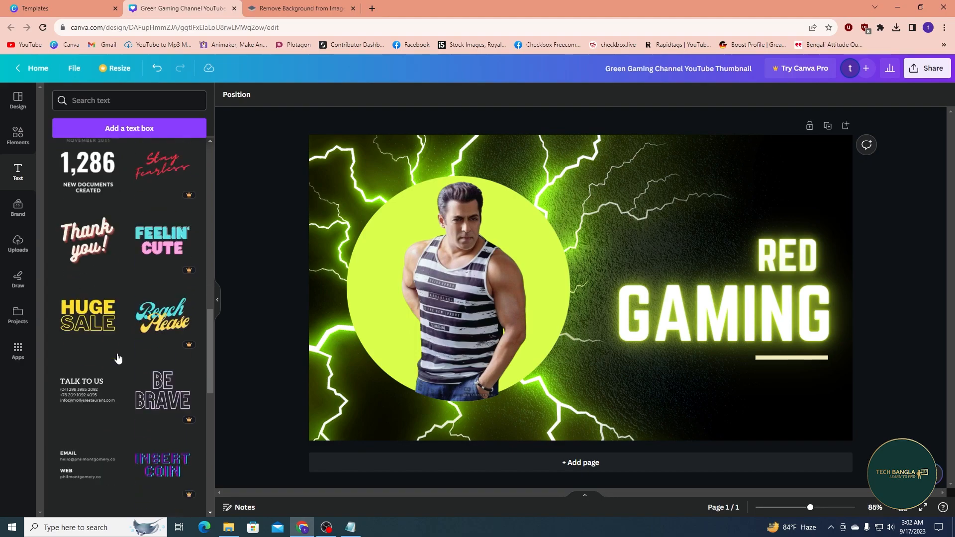
{"action": "scroll", "coordinate": [117, 358], "scroll_direction": "down", "scroll_amount": 14}
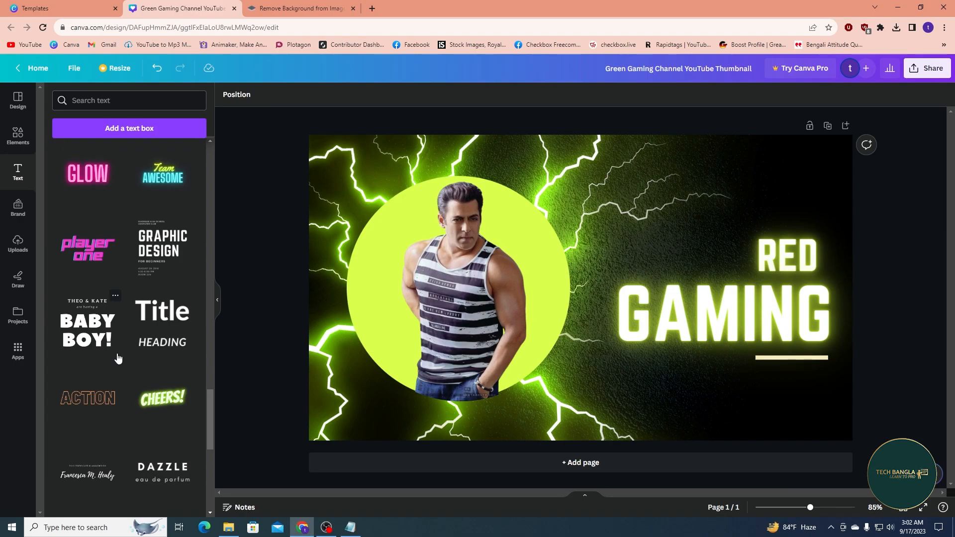
{"action": "scroll", "coordinate": [118, 358], "scroll_direction": "up", "scroll_amount": 3}
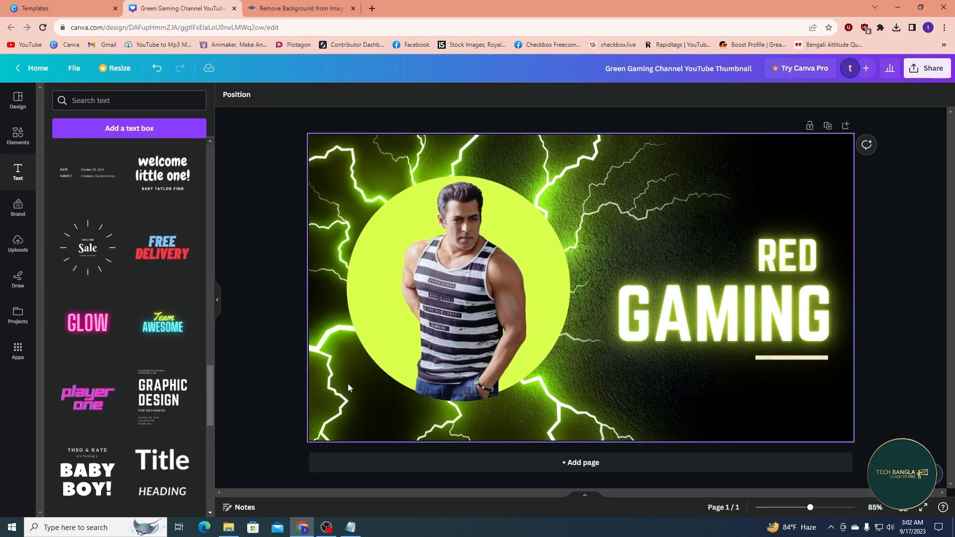
{"action": "left_click_drag", "start_coordinate": [606, 327], "coordinate": [684, 417]}
{"action": "key", "text": "Delete"}
{"action": "scroll", "coordinate": [142, 333], "scroll_direction": "down", "scroll_amount": 5}
{"action": "scroll", "coordinate": [151, 333], "scroll_direction": "up", "scroll_amount": 2}
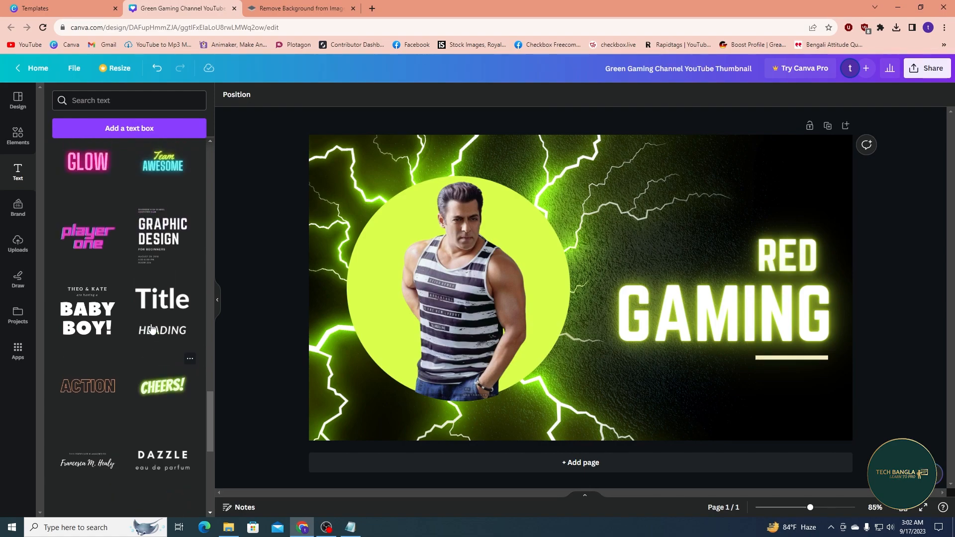
{"action": "scroll", "coordinate": [148, 324], "scroll_direction": "down", "scroll_amount": 4}
{"action": "scroll", "coordinate": [147, 323], "scroll_direction": "down", "scroll_amount": 15}
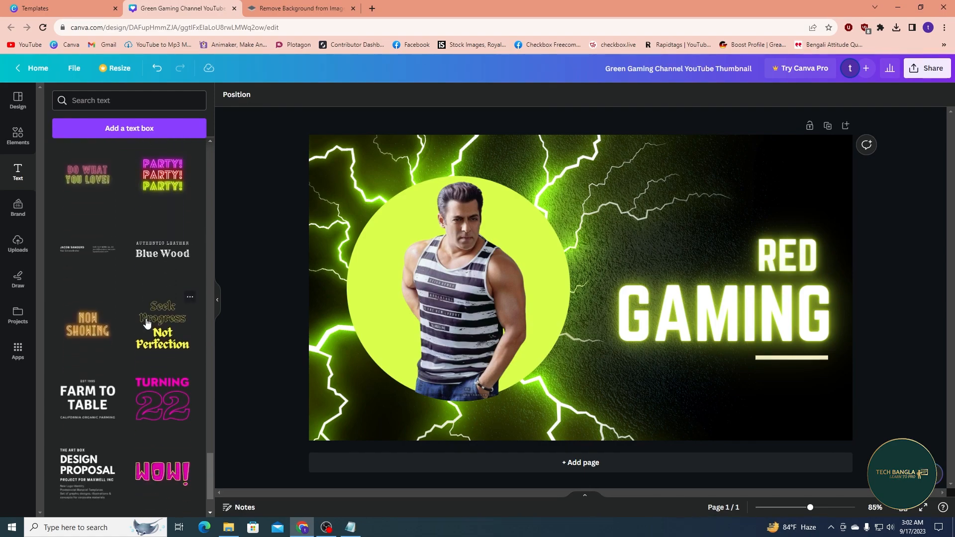
{"action": "scroll", "coordinate": [146, 323], "scroll_direction": "down", "scroll_amount": 20}
{"action": "scroll", "coordinate": [147, 325], "scroll_direction": "up", "scroll_amount": 6}
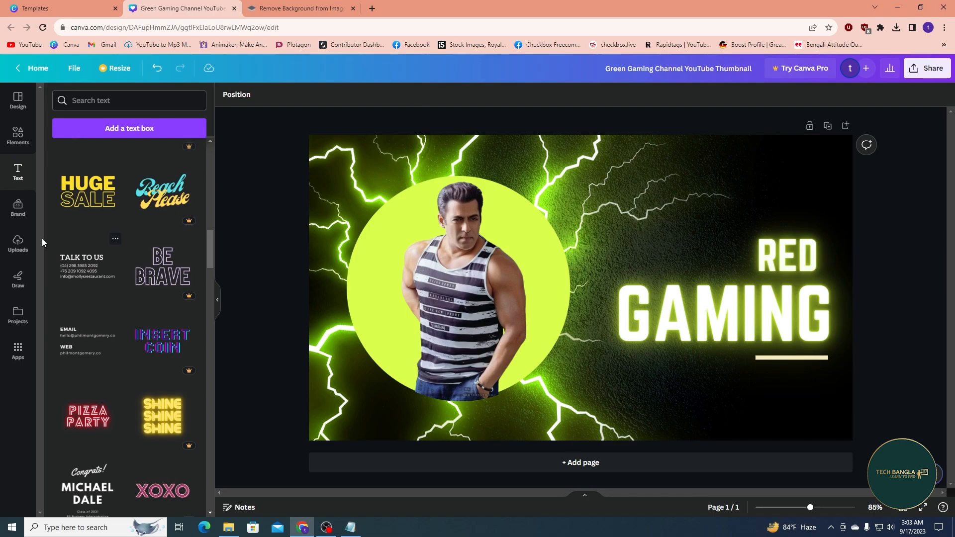
{"action": "left_click", "coordinate": [15, 133]}
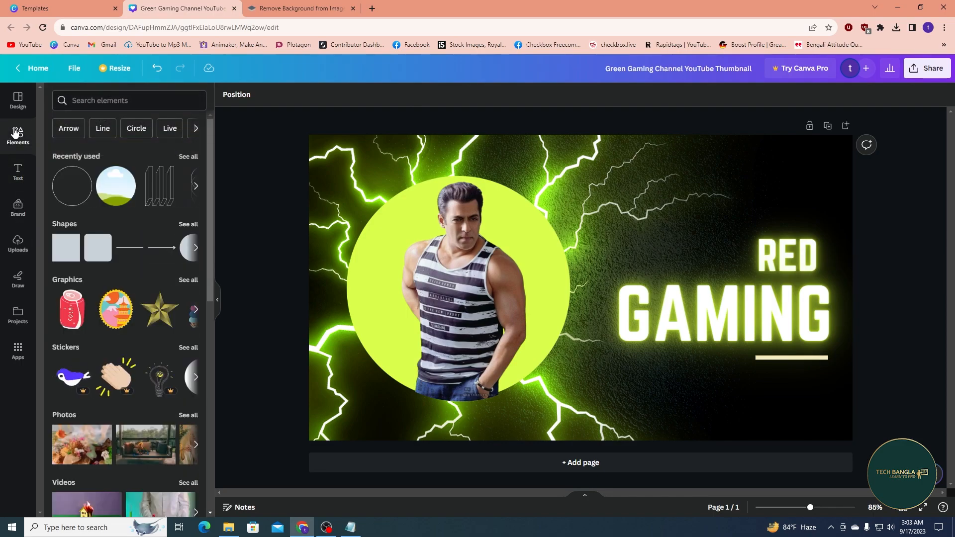
{"action": "scroll", "coordinate": [126, 323], "scroll_direction": "down", "scroll_amount": 2}
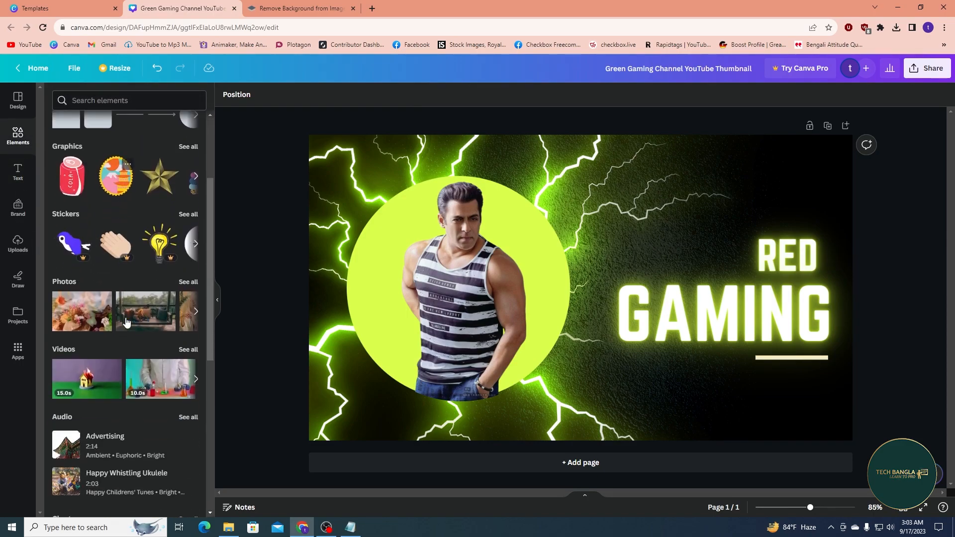
{"action": "scroll", "coordinate": [125, 299], "scroll_direction": "up", "scroll_amount": 3}
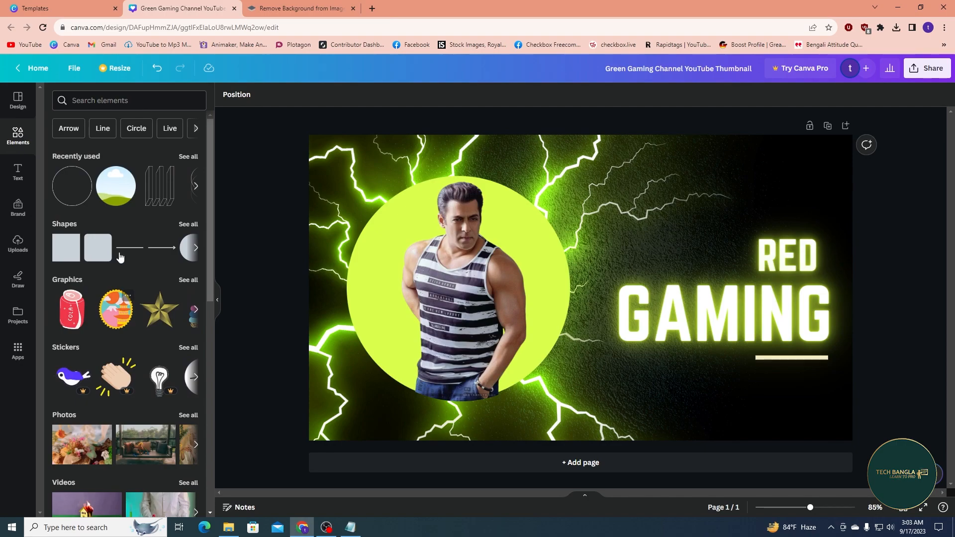
{"action": "left_click", "coordinate": [118, 198]}
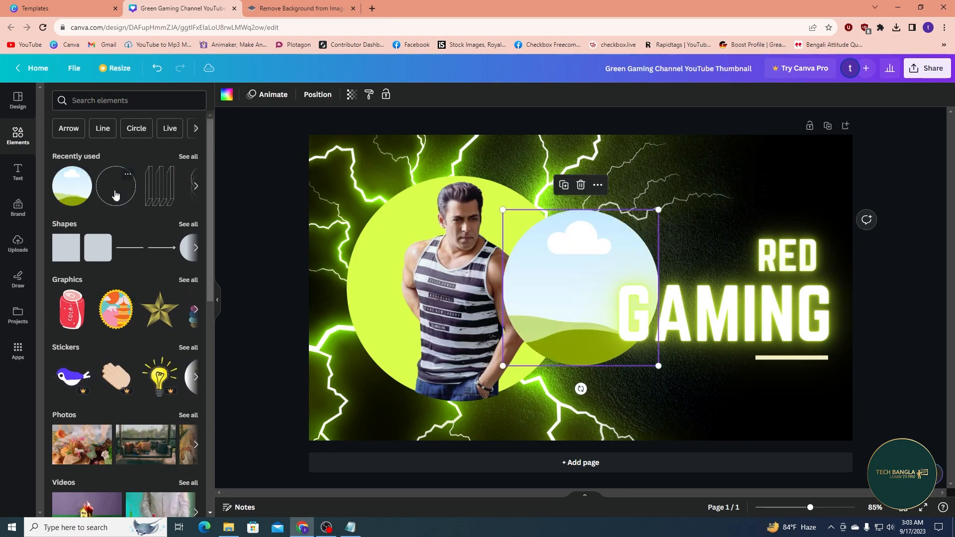
{"action": "left_click_drag", "start_coordinate": [592, 257], "coordinate": [682, 181]}
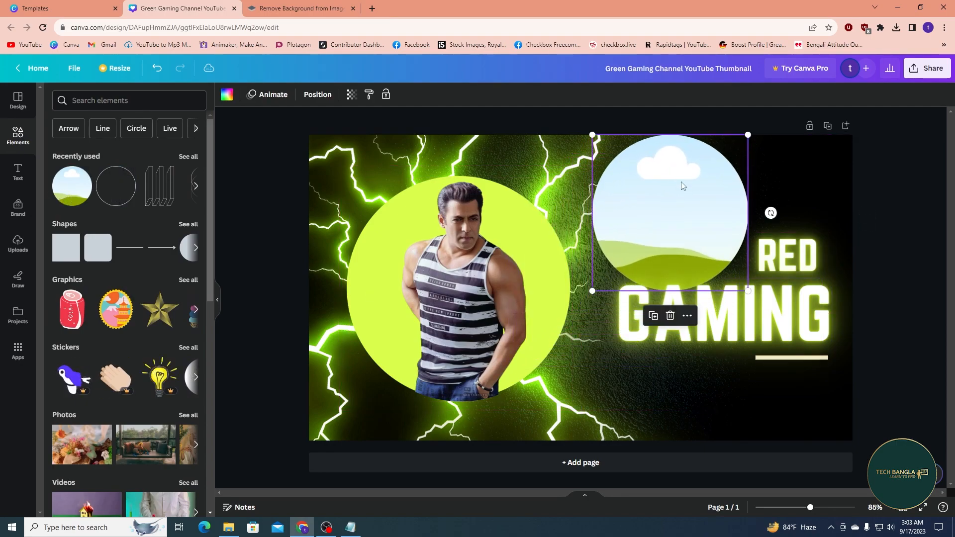
{"action": "left_click_drag", "start_coordinate": [747, 290], "coordinate": [663, 206]}
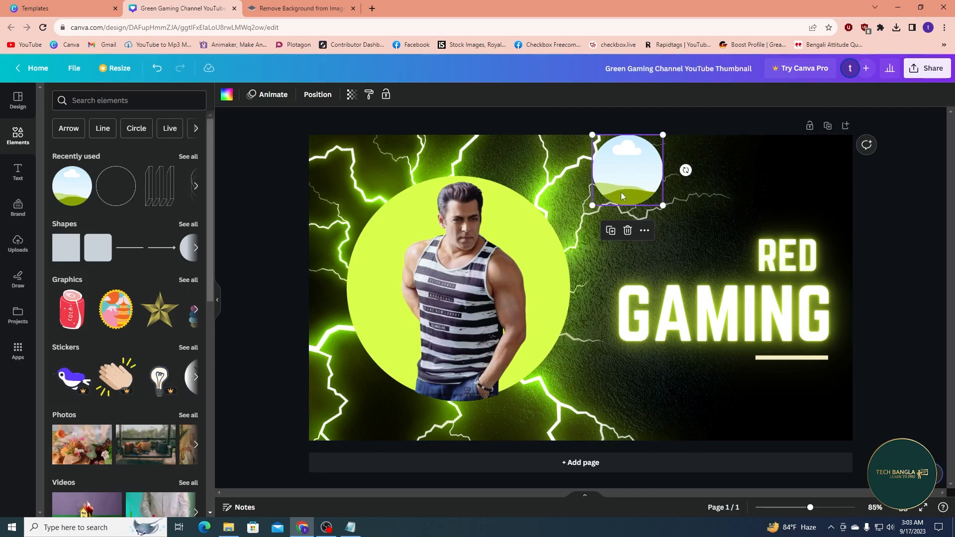
{"action": "key", "text": "Delete"}
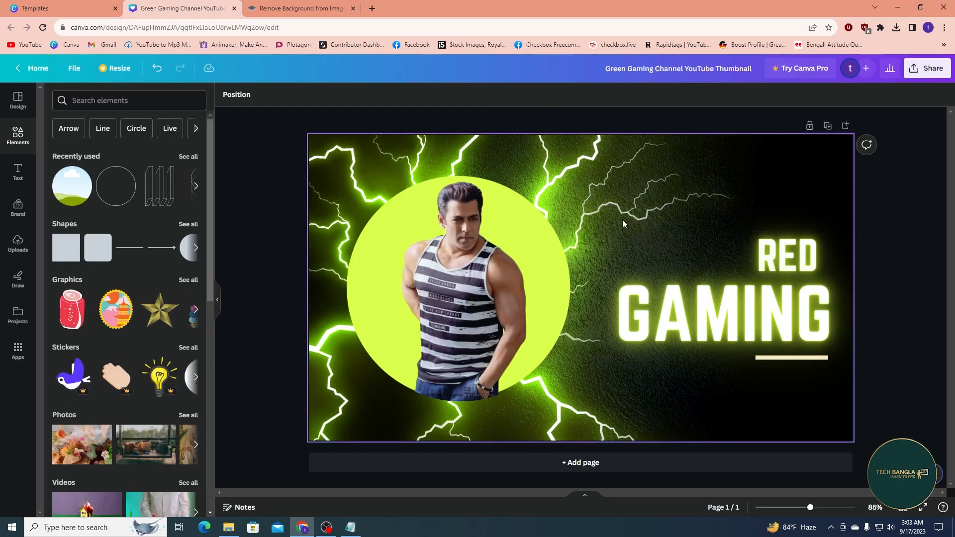
Step: Centre the word RED above GAMING and enlarge it slightly to font size 73.7
{"action": "left_click_drag", "start_coordinate": [801, 263], "coordinate": [749, 224]}
{"action": "left_click", "coordinate": [769, 225]}
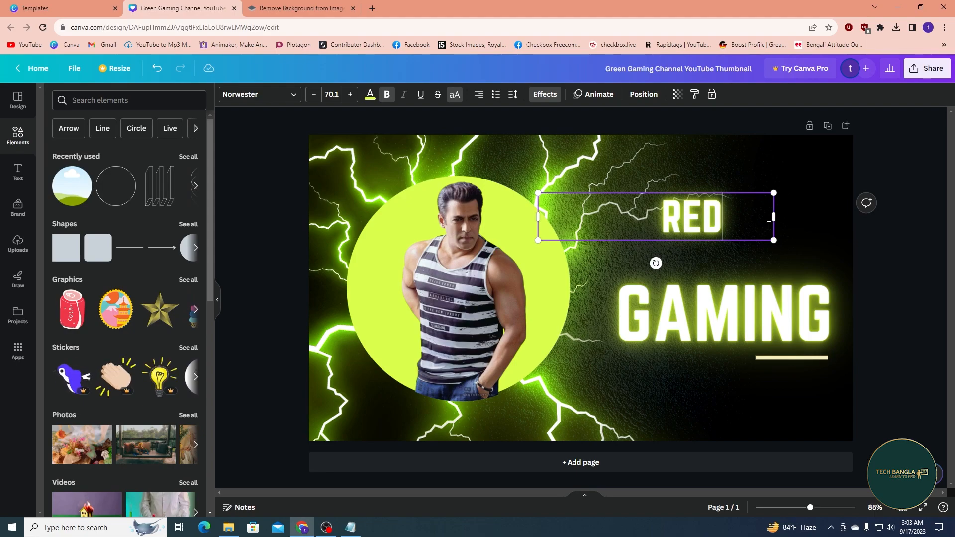
{"action": "left_click", "coordinate": [676, 216]}
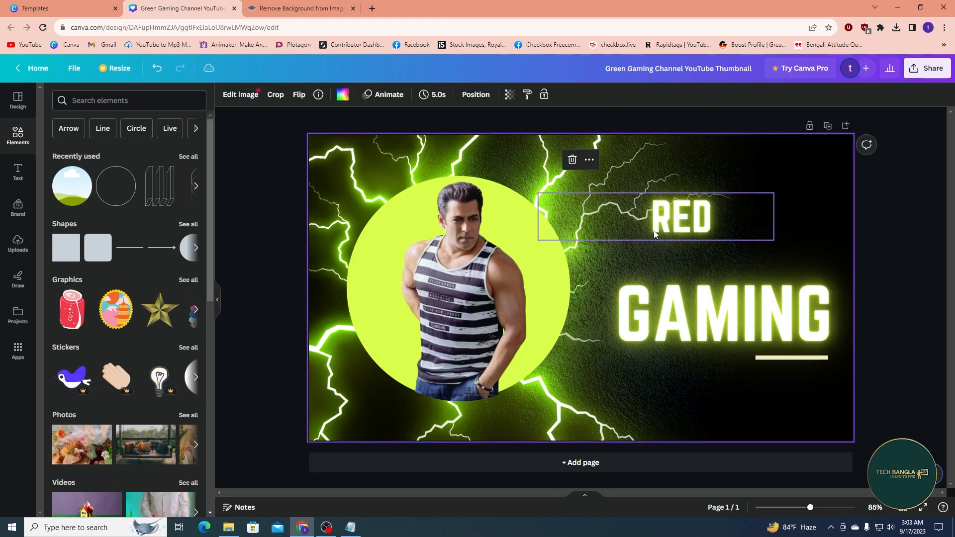
{"action": "left_click_drag", "start_coordinate": [677, 217], "coordinate": [714, 248]}
{"action": "left_click_drag", "start_coordinate": [581, 223], "coordinate": [574, 219]}
{"action": "left_click", "coordinate": [716, 404]}
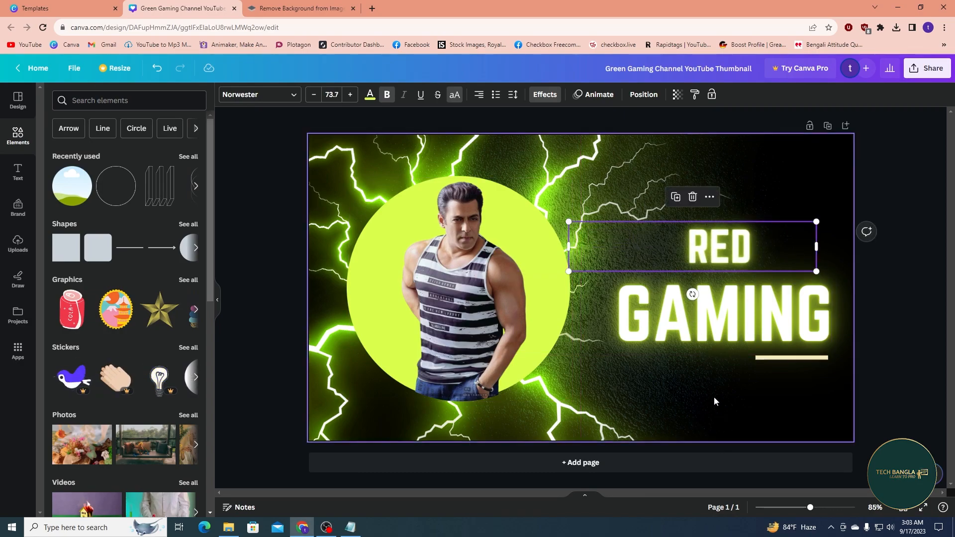
Step: Add a plain straight line from the shapes and place it horizontally below the GAMING title
{"action": "left_click", "coordinate": [796, 359]}
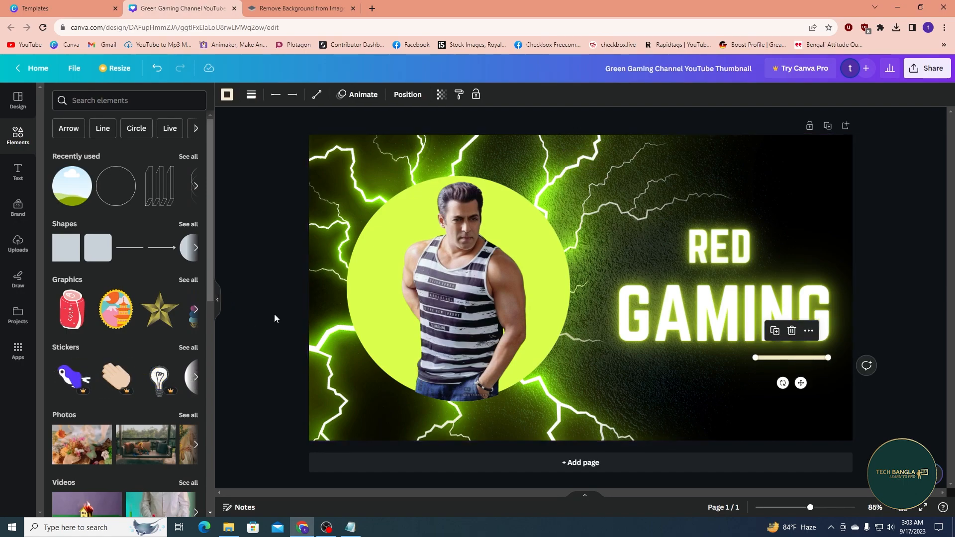
{"action": "left_click", "coordinate": [272, 329]}
{"action": "left_click", "coordinate": [134, 247]}
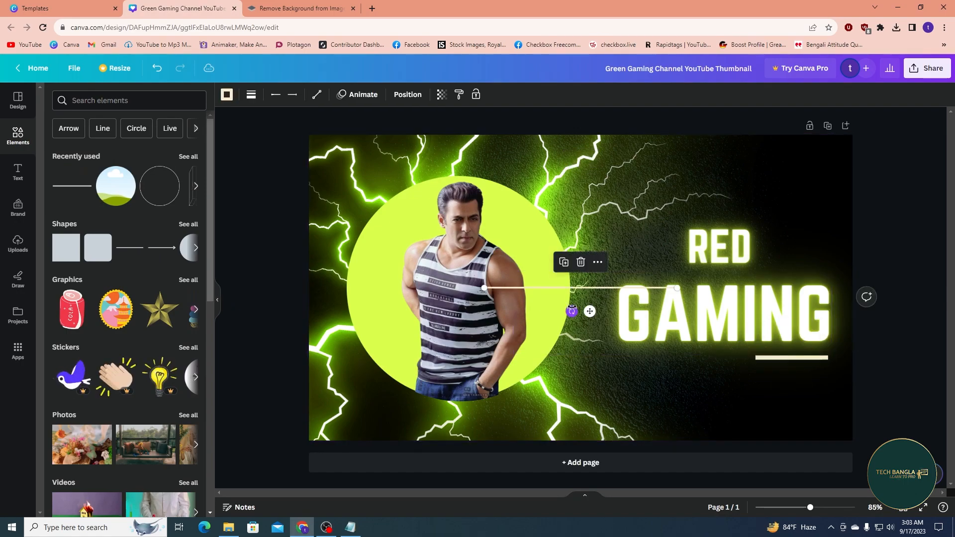
{"action": "left_click_drag", "start_coordinate": [521, 287], "coordinate": [658, 379]}
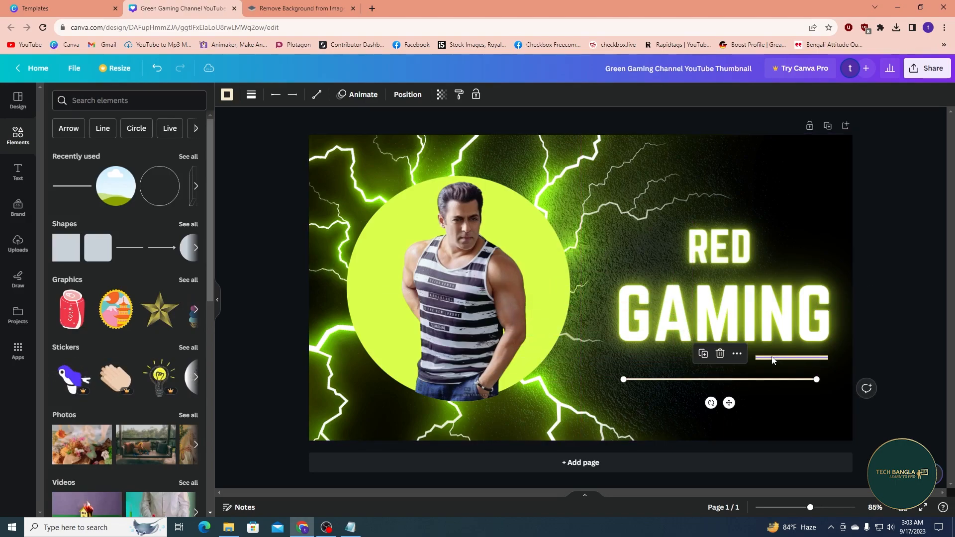
Step: Delete the short thick line under GAMING and move the long thin line up into its place, directly beneath the title
{"action": "left_click", "coordinate": [769, 356]}
{"action": "key", "text": "Delete"}
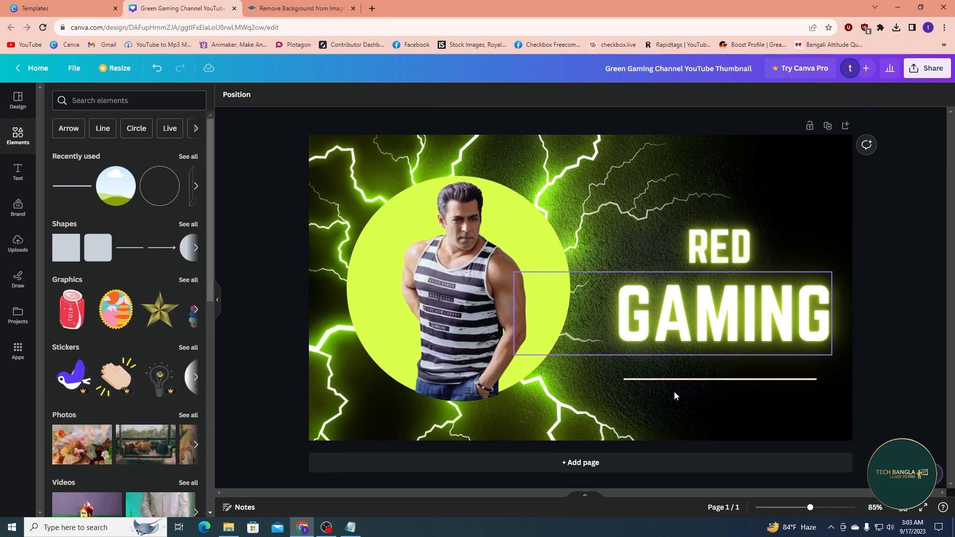
{"action": "left_click", "coordinate": [714, 380]}
{"action": "left_click_drag", "start_coordinate": [714, 382], "coordinate": [715, 356]}
{"action": "left_click", "coordinate": [675, 399]}
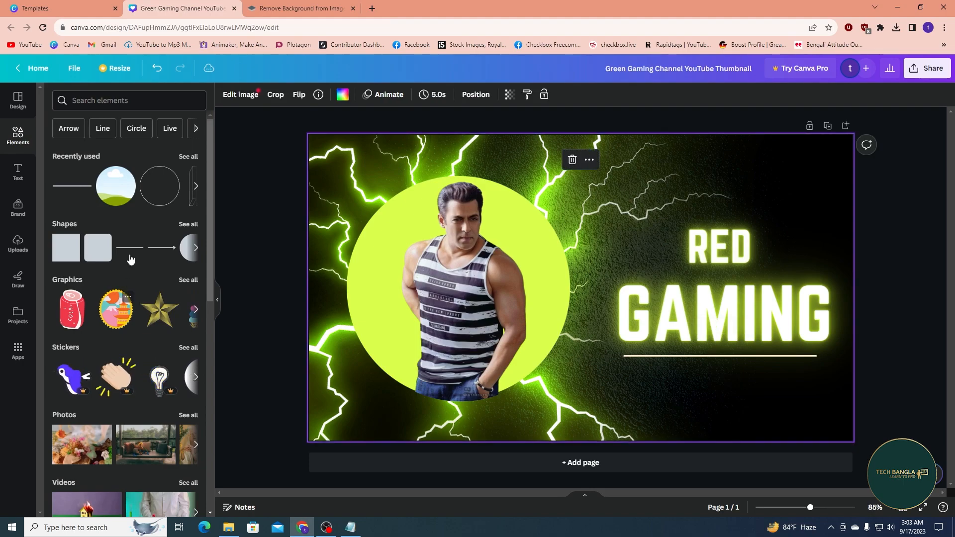
{"action": "scroll", "coordinate": [134, 274], "scroll_direction": "down", "scroll_amount": 8}
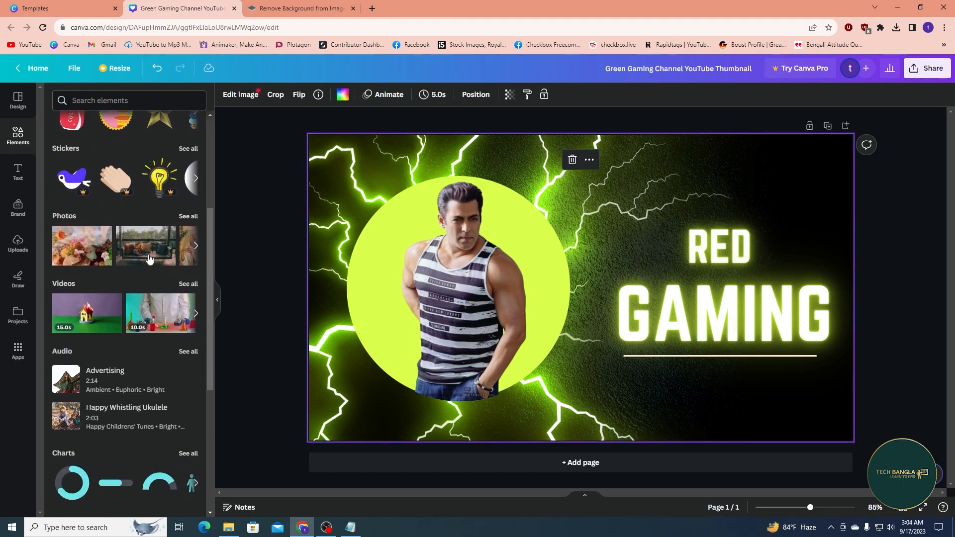
{"action": "scroll", "coordinate": [139, 289], "scroll_direction": "up", "scroll_amount": 8}
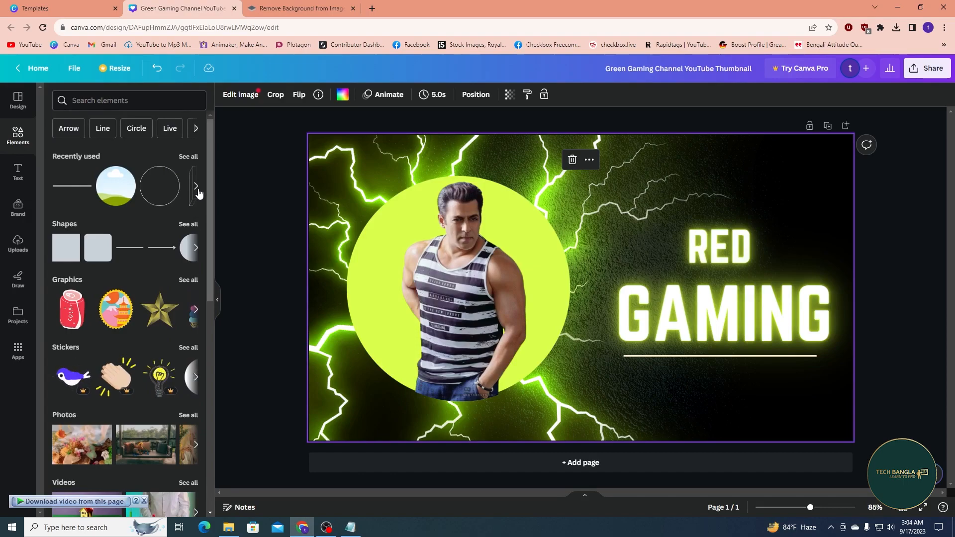
{"action": "left_click", "coordinate": [197, 187]}
{"action": "left_click", "coordinate": [197, 187]}
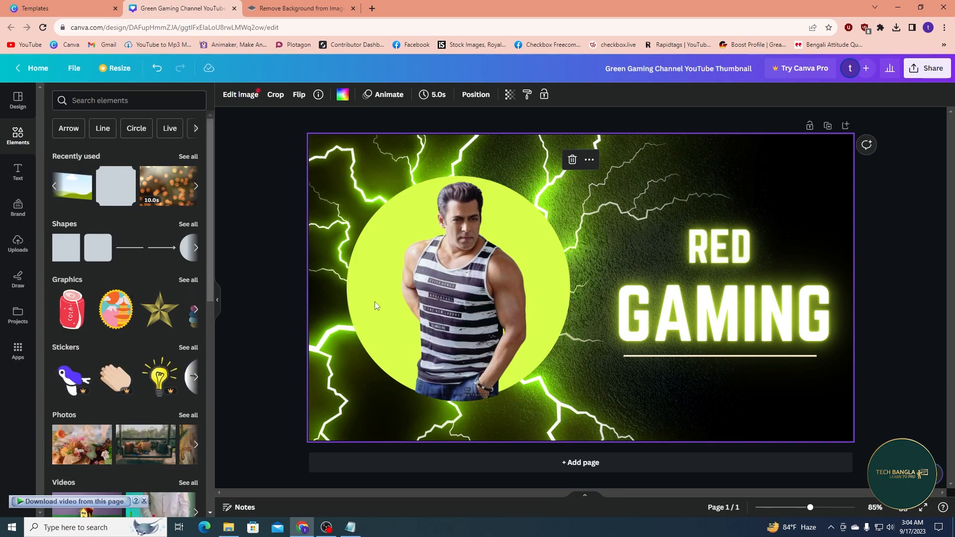
{"action": "left_click", "coordinate": [247, 258]}
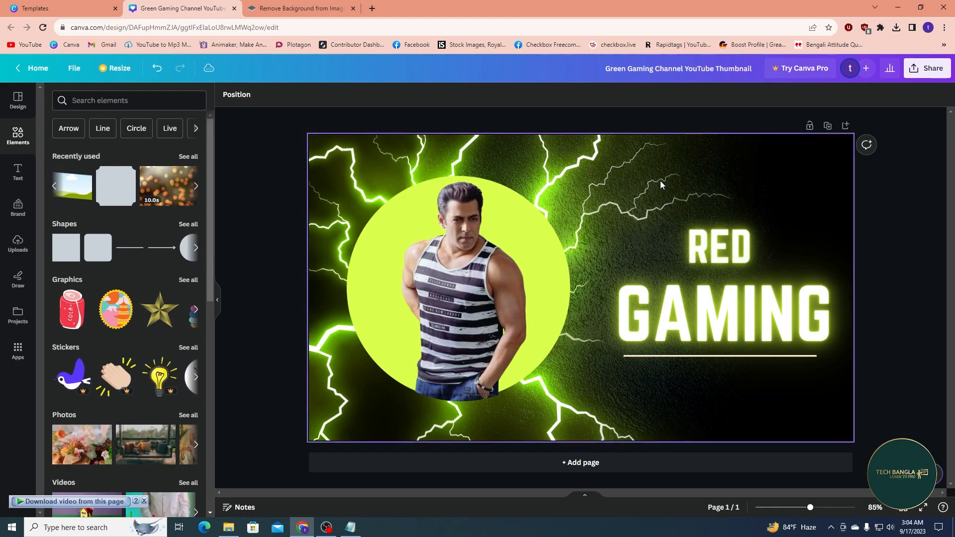
Step: Download the finished gaming thumbnail as a JPG file
{"action": "left_click", "coordinate": [927, 73]}
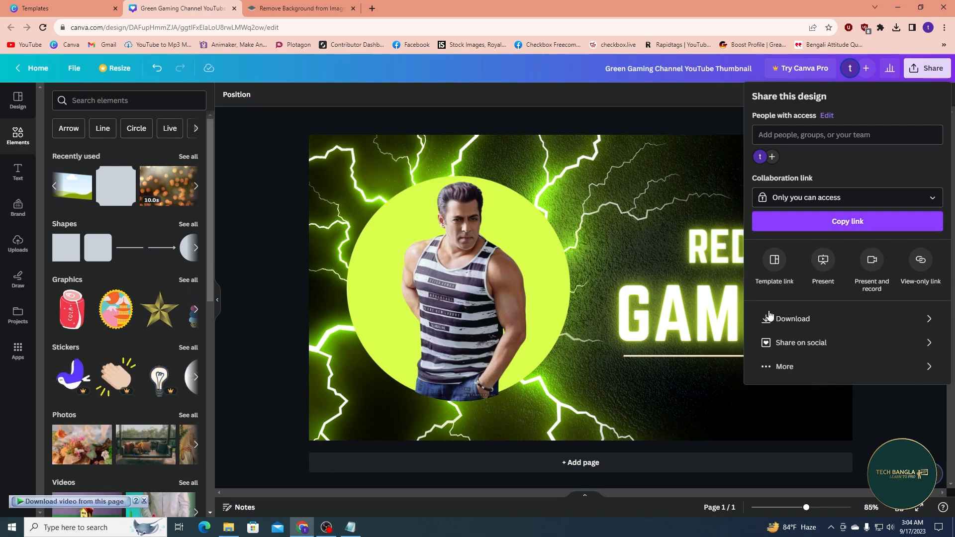
{"action": "left_click", "coordinate": [805, 321]}
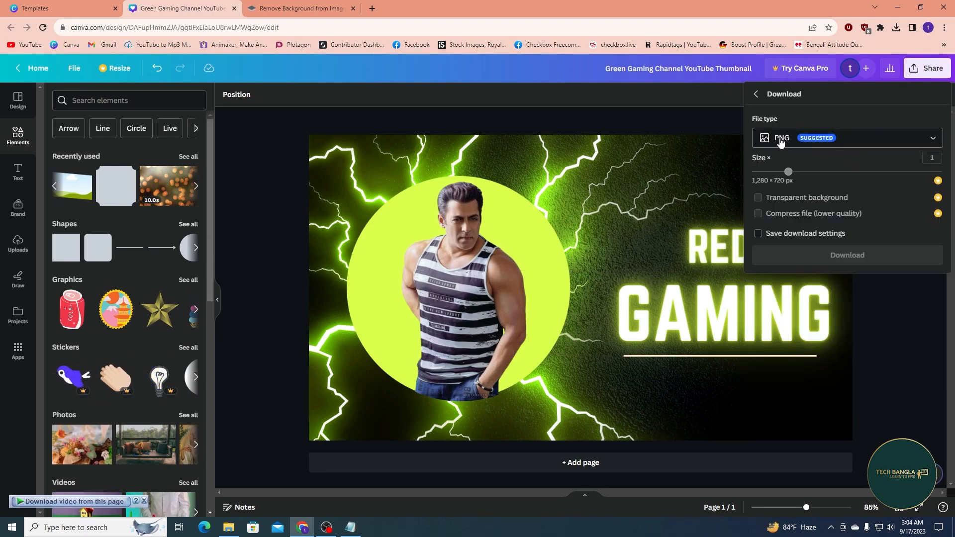
{"action": "left_click", "coordinate": [855, 142]}
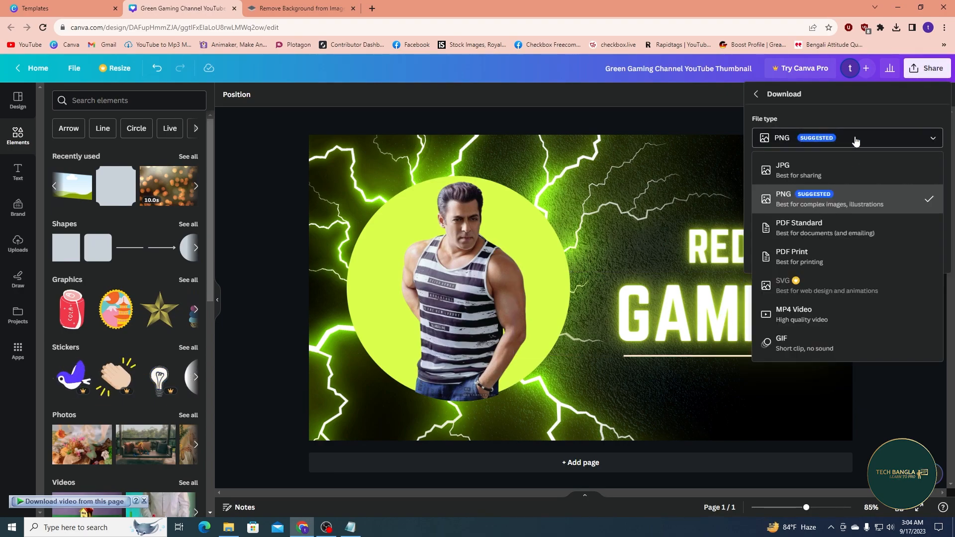
{"action": "left_click", "coordinate": [810, 164]}
{"action": "left_click", "coordinate": [841, 263]}
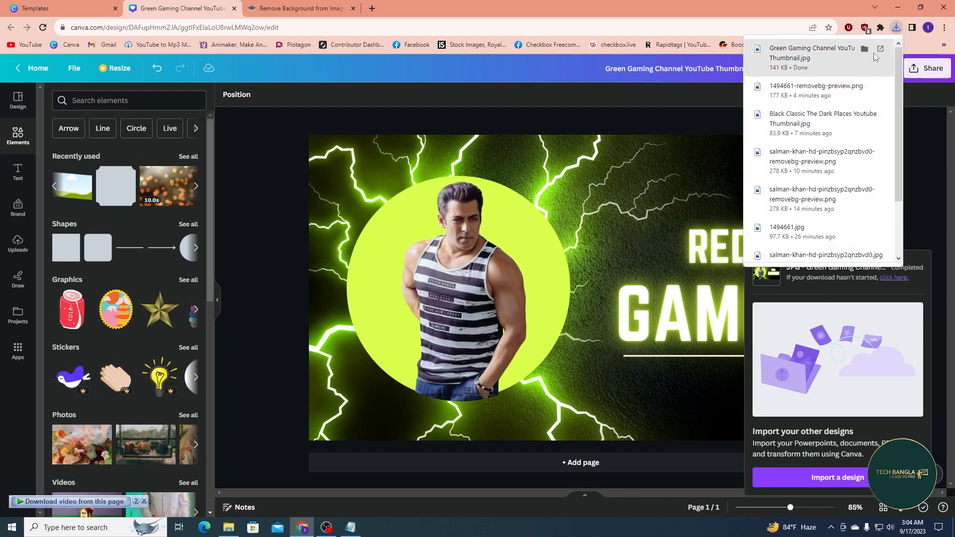
Step: Open the downloaded Green Gaming Channel YouTube Thumbnail image from its folder to check it, and return to the design in the browser
{"action": "left_click", "coordinate": [865, 49]}
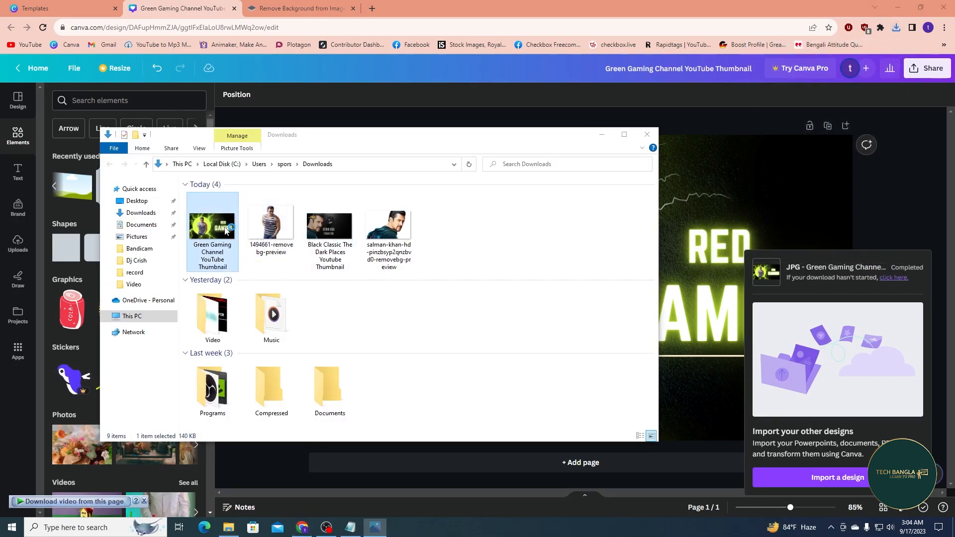
{"action": "double_click", "coordinate": [225, 229]}
{"action": "left_click_drag", "start_coordinate": [444, 61], "coordinate": [510, 70]}
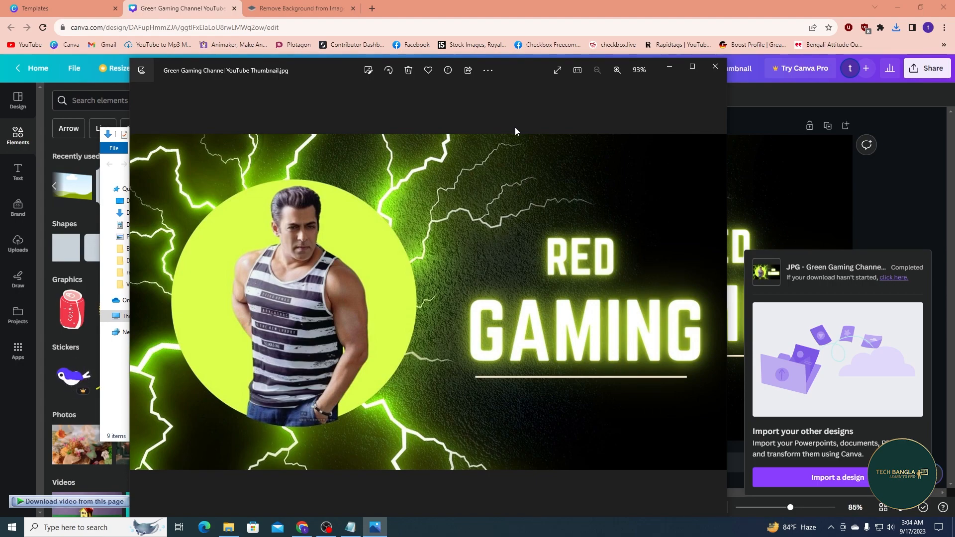
{"action": "left_click", "coordinate": [716, 66]}
{"action": "left_click", "coordinate": [369, 78]}
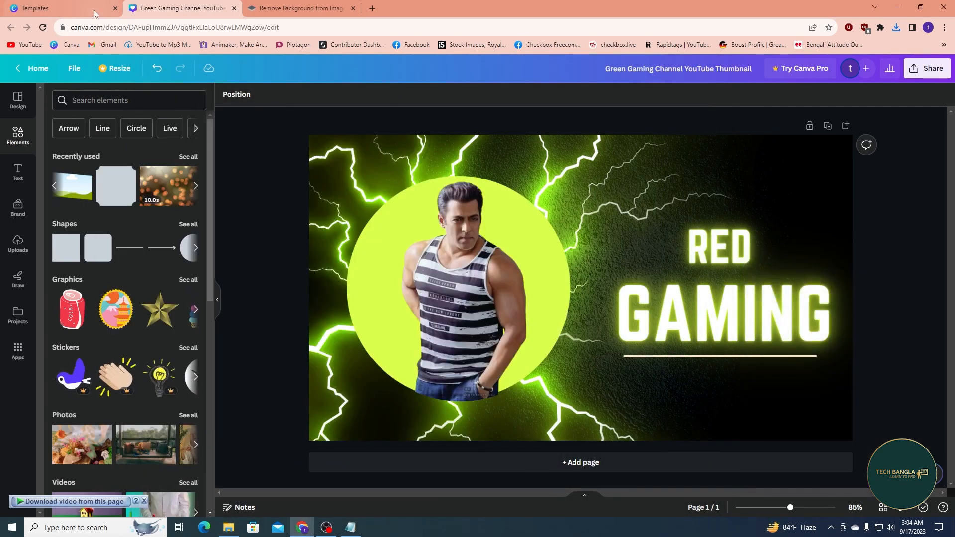
Step: Go back to the template library, close the template preview, search for "facebook cover" and open the Facebook Covers category
{"action": "left_click", "coordinate": [95, 13]}
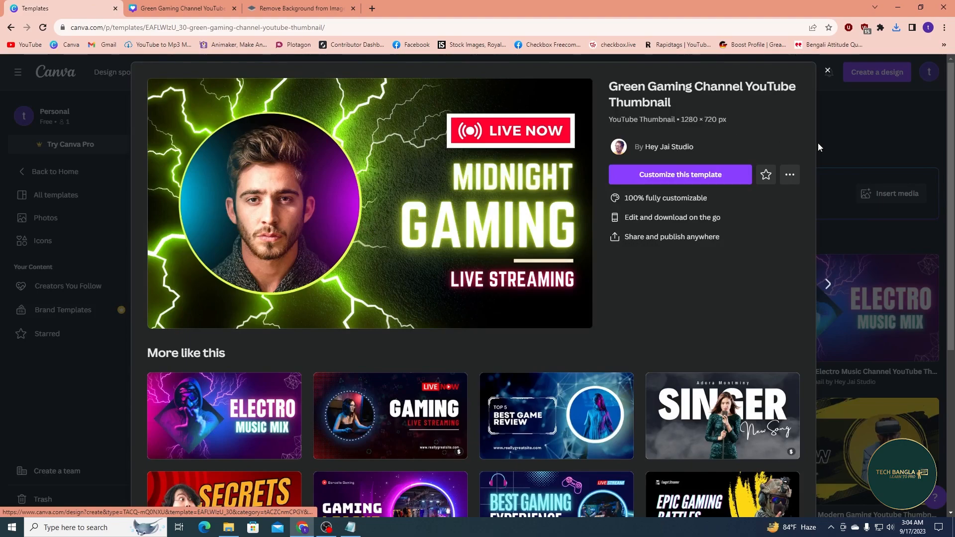
{"action": "left_click", "coordinate": [829, 71]}
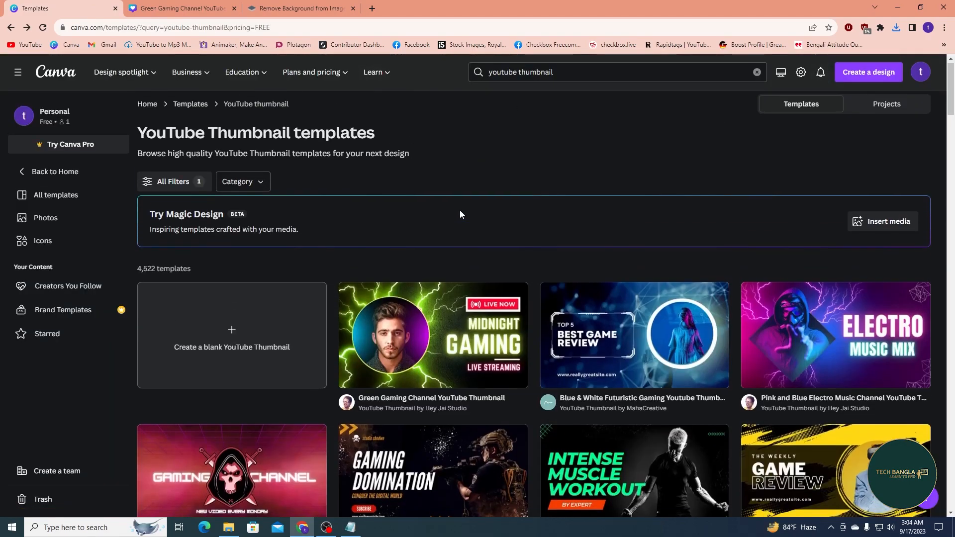
{"action": "double_click", "coordinate": [578, 78]}
{"action": "left_click", "coordinate": [579, 79]}
{"action": "key", "text": "ctrl+a"}
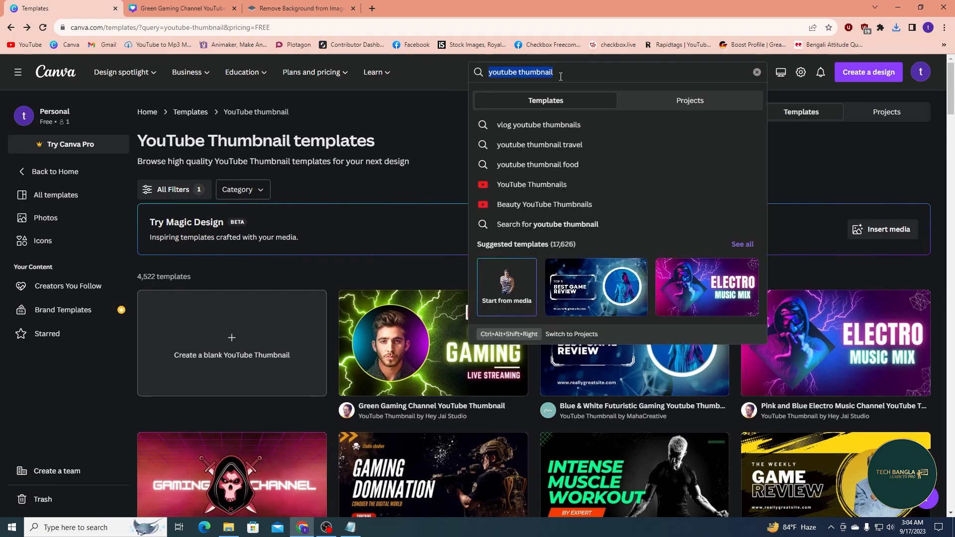
{"action": "type", "text": "faceb"}
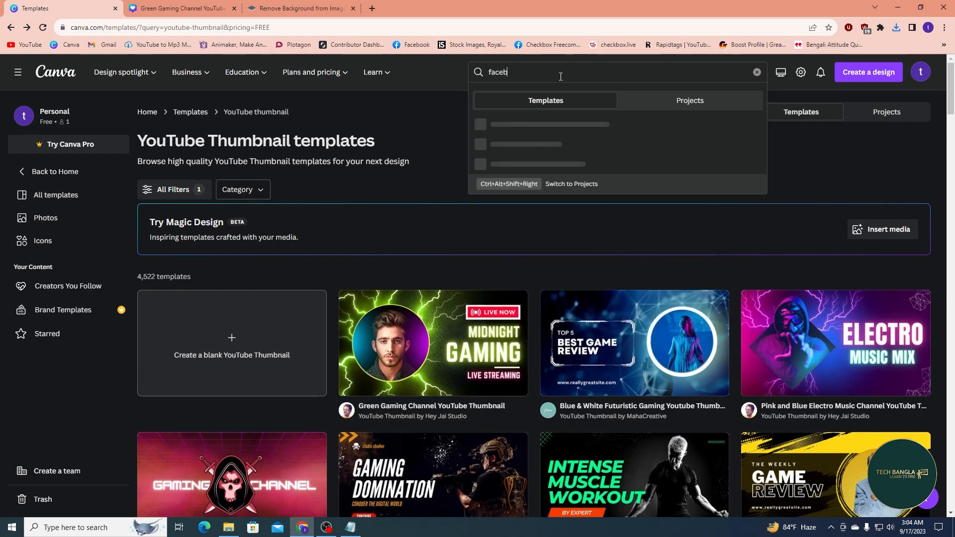
{"action": "type", "text": "ook cover"}
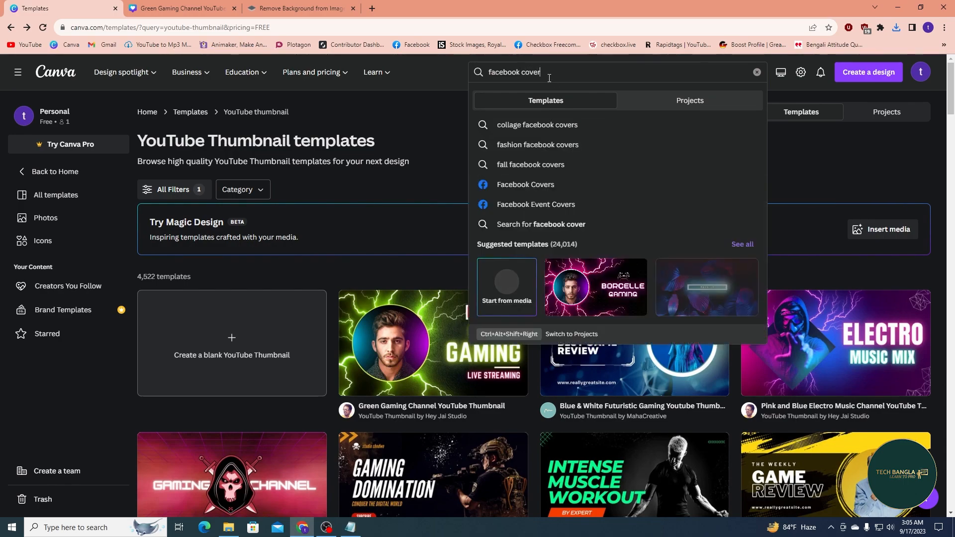
{"action": "left_click", "coordinate": [569, 186]}
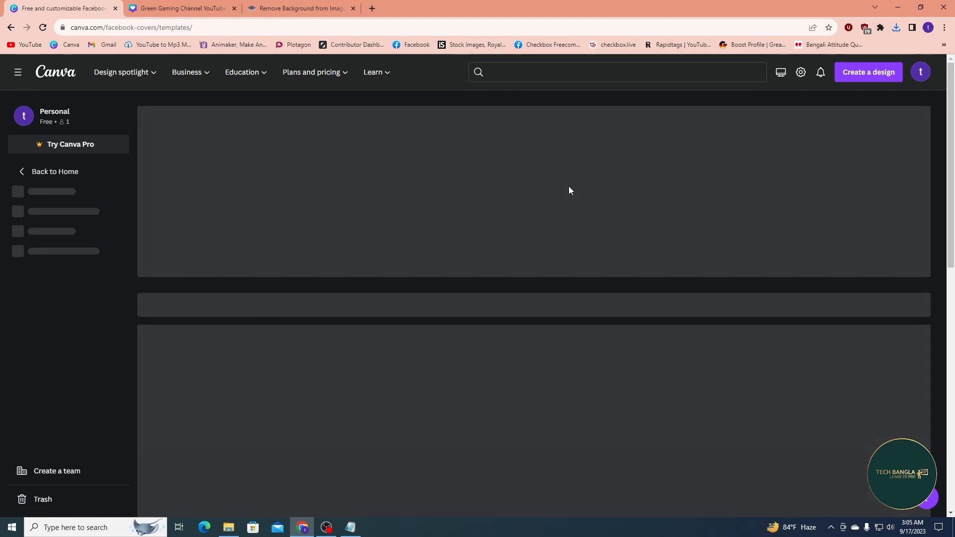
Step: Look through the Facebook cover templates to see which designs are available
{"action": "scroll", "coordinate": [446, 324], "scroll_direction": "down", "scroll_amount": 6}
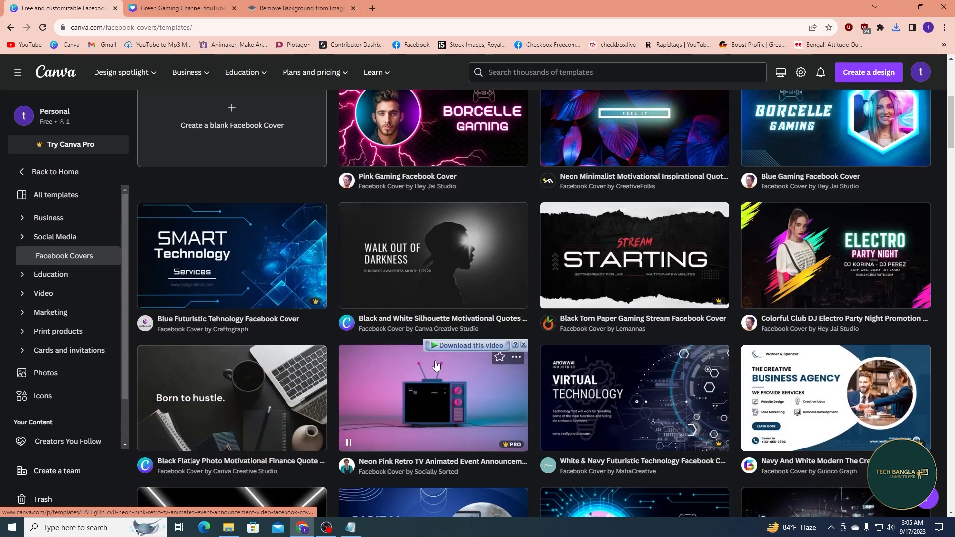
{"action": "scroll", "coordinate": [436, 365], "scroll_direction": "down", "scroll_amount": 4}
{"action": "scroll", "coordinate": [436, 365], "scroll_direction": "down", "scroll_amount": 6}
{"action": "scroll", "coordinate": [453, 332], "scroll_direction": "up", "scroll_amount": 6}
{"action": "scroll", "coordinate": [453, 333], "scroll_direction": "up", "scroll_amount": 7}
{"action": "scroll", "coordinate": [452, 333], "scroll_direction": "down", "scroll_amount": 12}
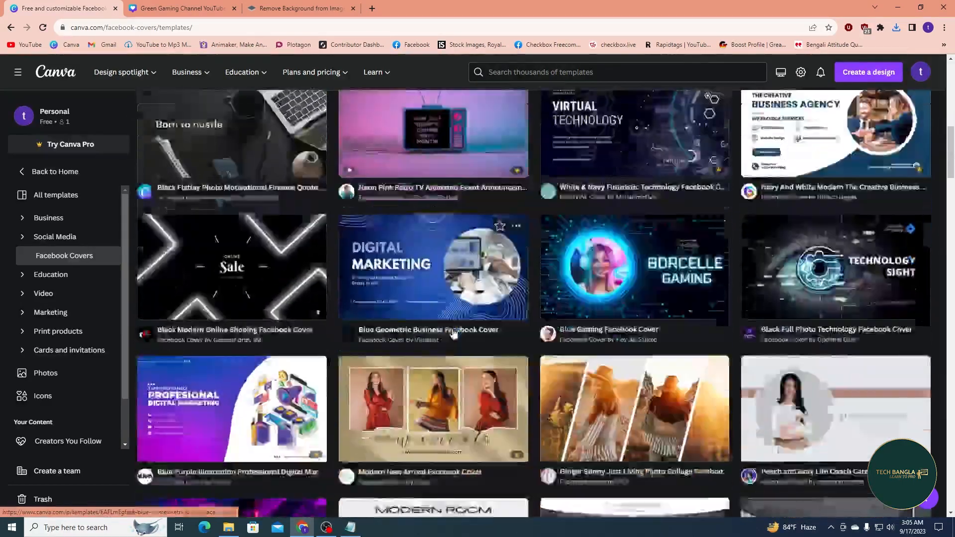
{"action": "scroll", "coordinate": [453, 331], "scroll_direction": "up", "scroll_amount": 10}
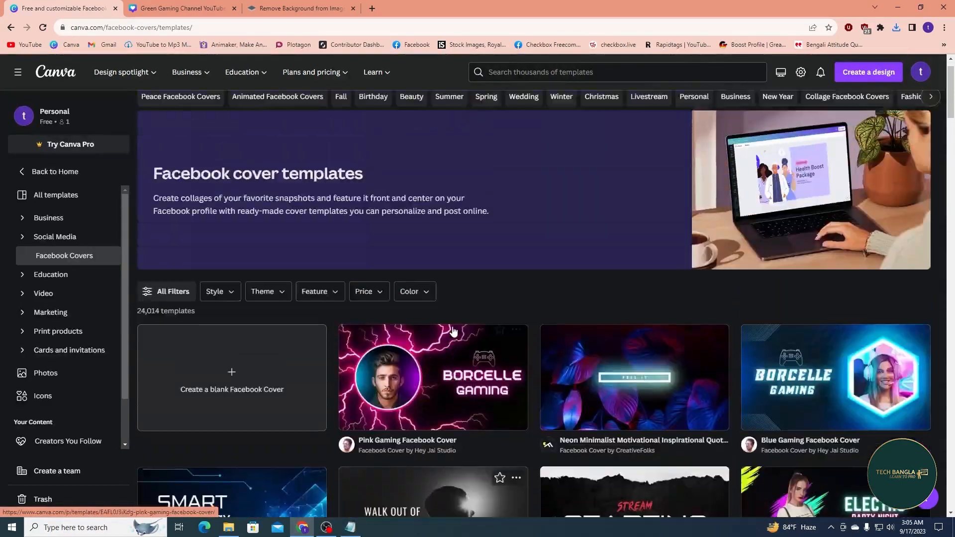